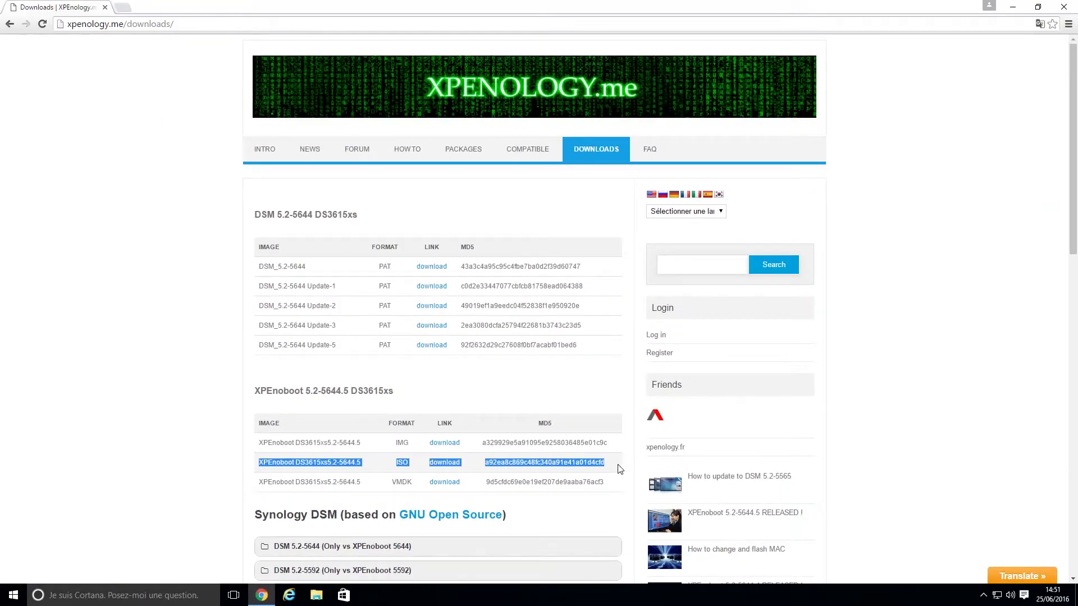
left_click(912, 359)
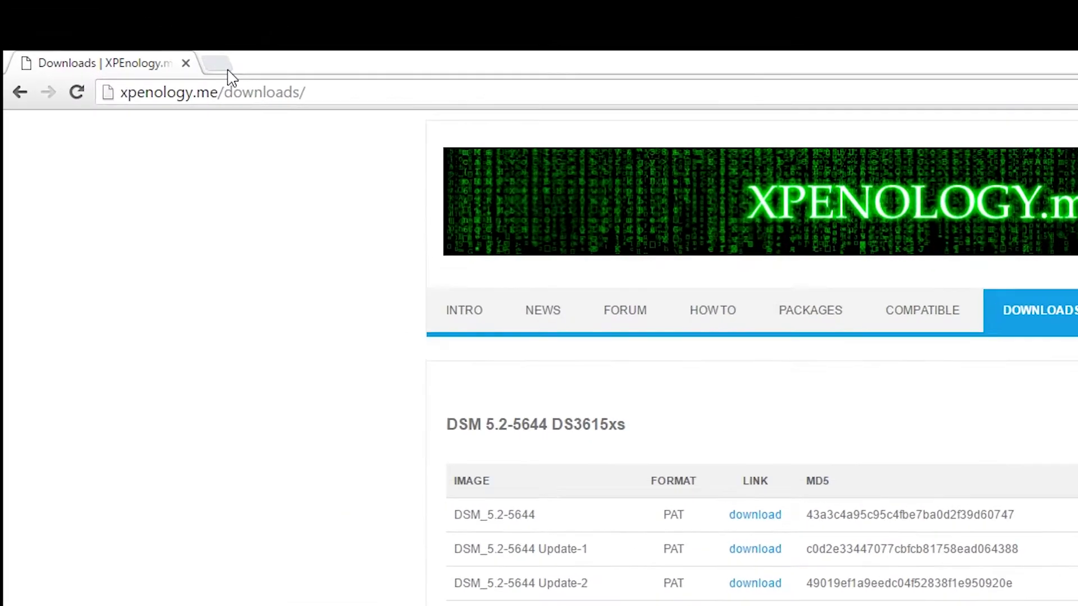
From synology.com's download centre for the 1-bay DS116, download the Synology Assistant Windows installer (exe)
left_click(122, 7)
type("synol")
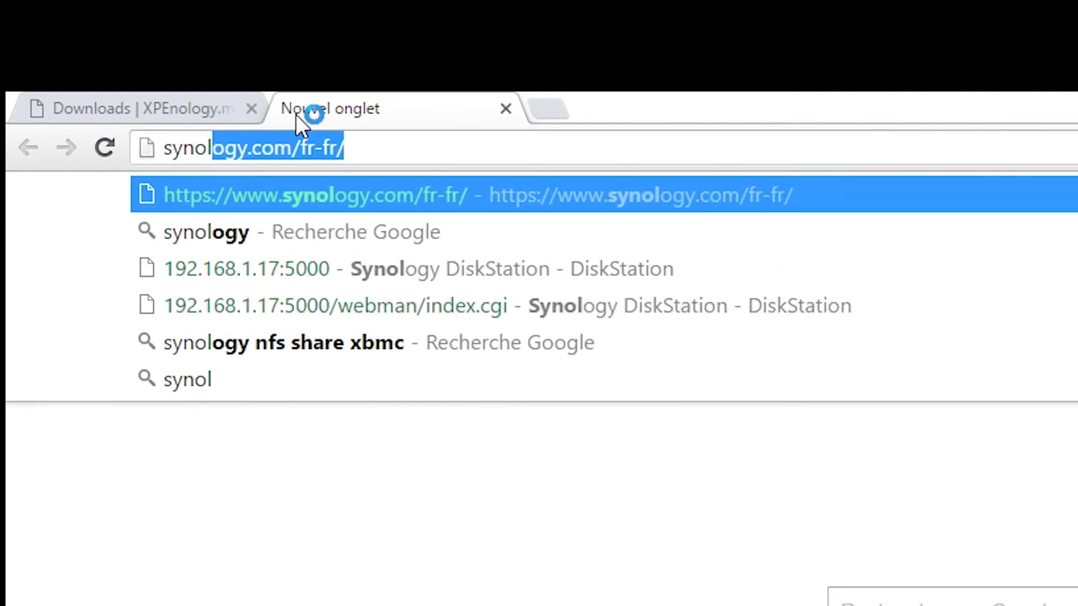
key("Return")
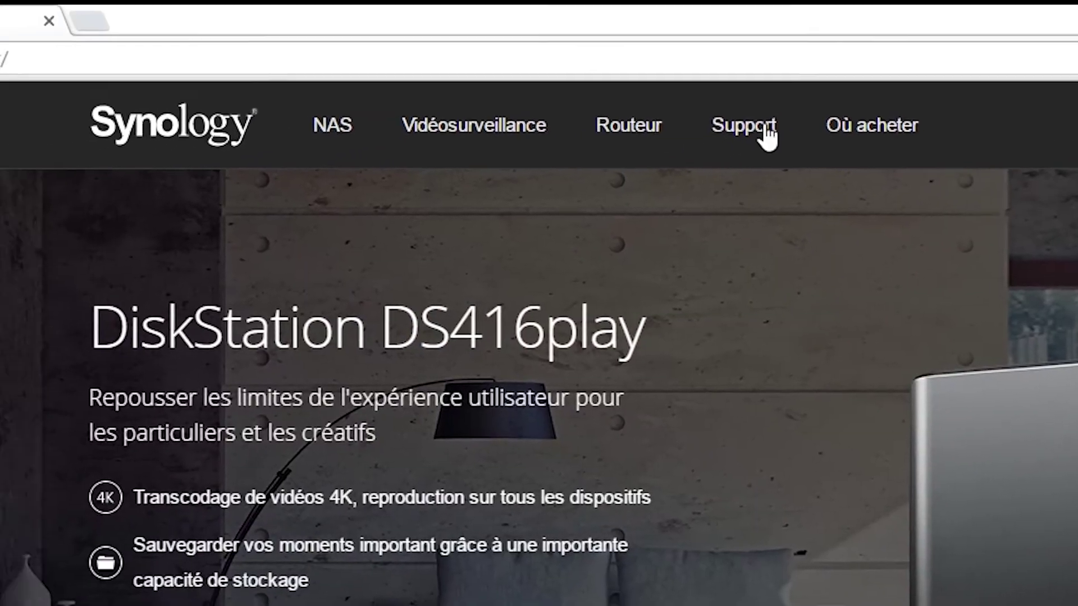
mouse_move(494, 99)
left_click(513, 288)
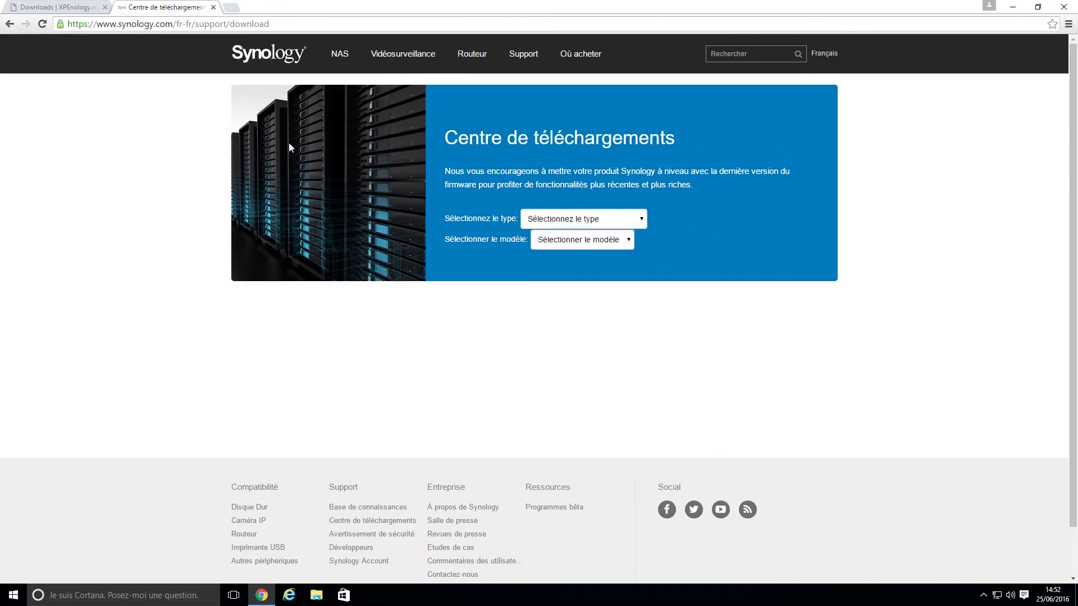
left_click(557, 220)
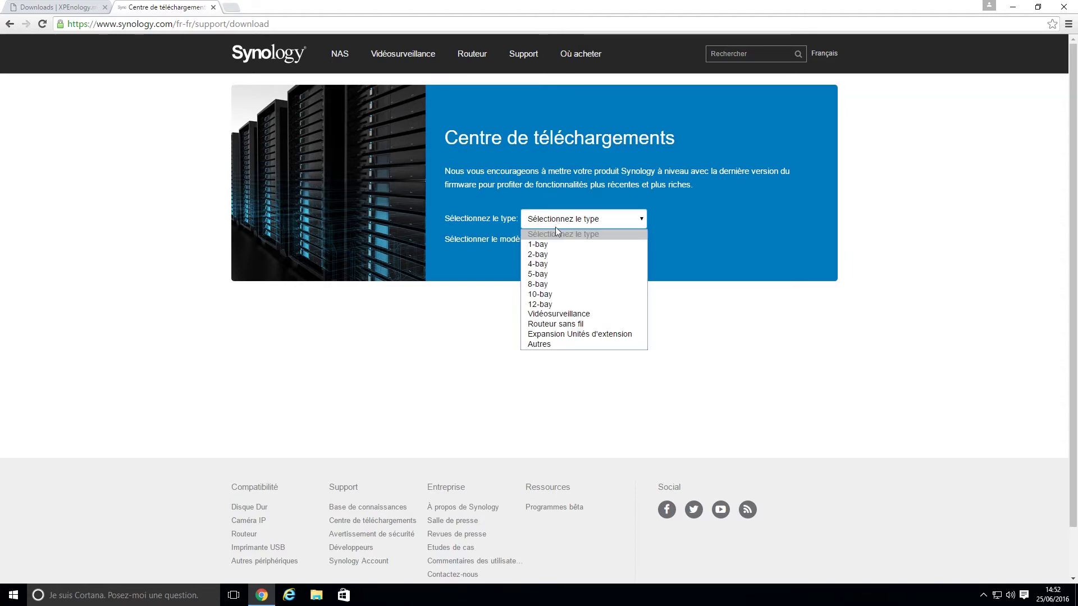
left_click(561, 245)
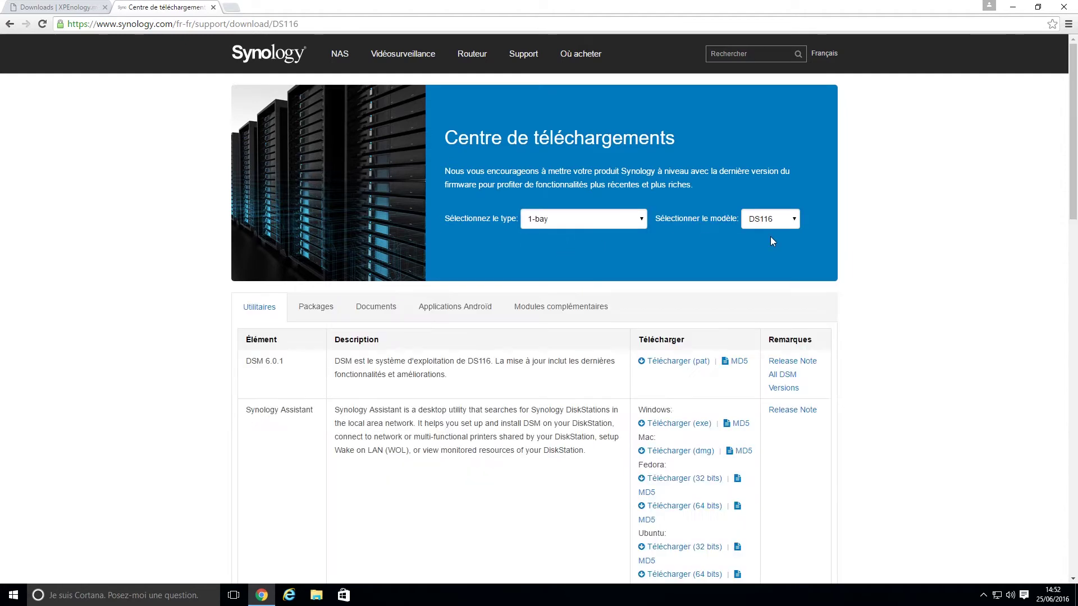
scroll(455, 467, "down", 3)
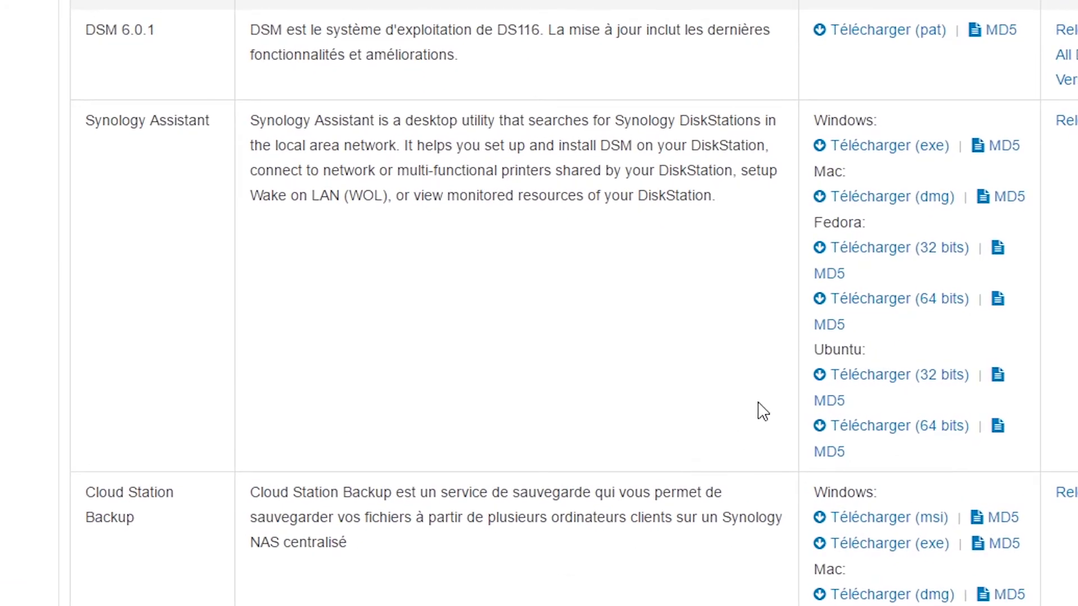
left_click(914, 157)
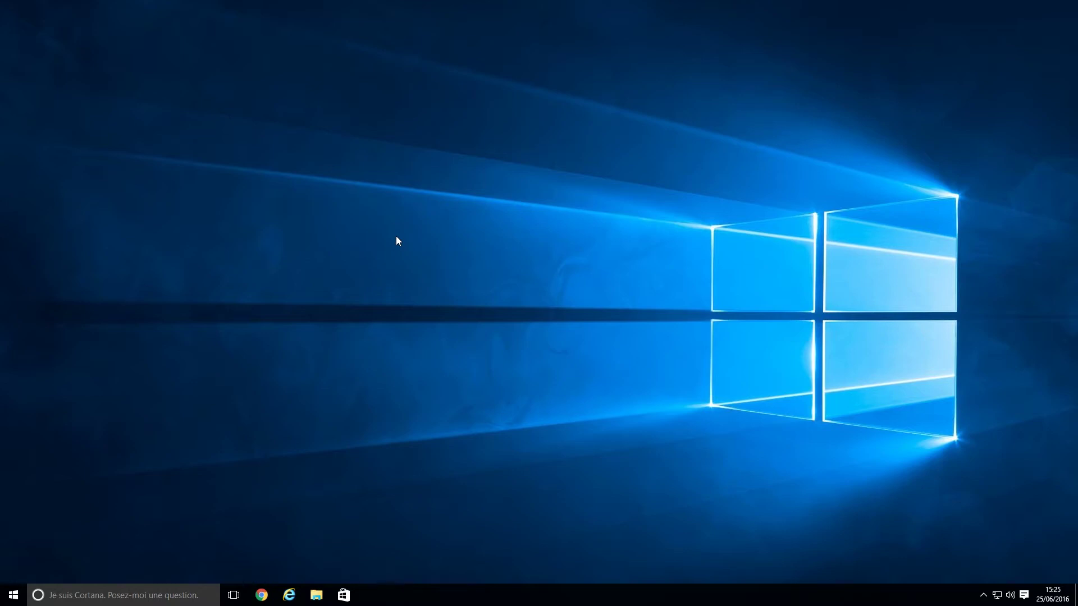
Launch Oracle VM VirtualBox by searching 'virtual' in Windows search
key("super")
type("virtual")
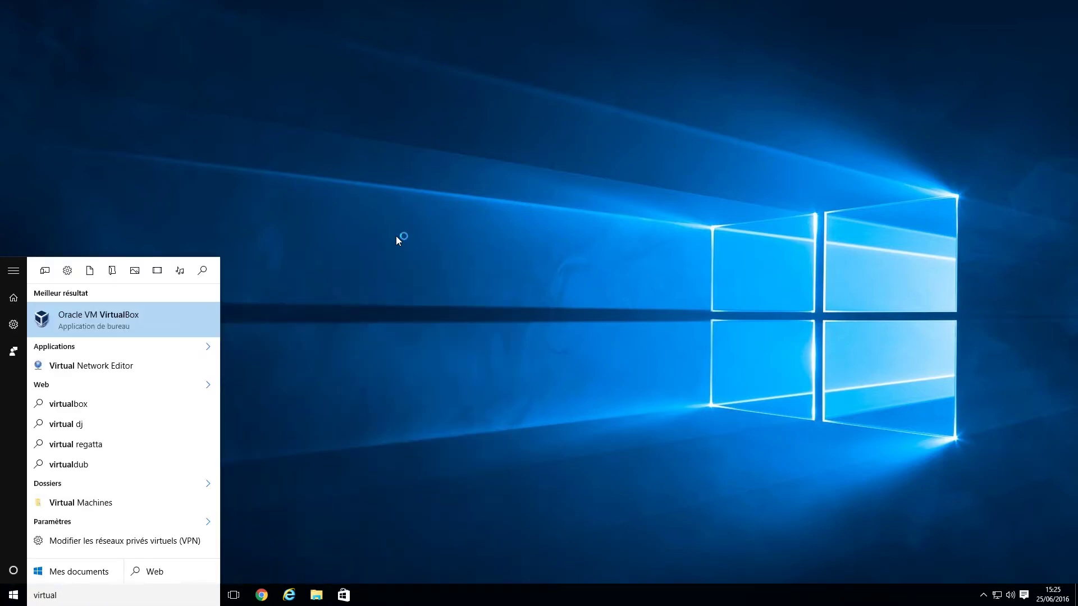
key("Return")
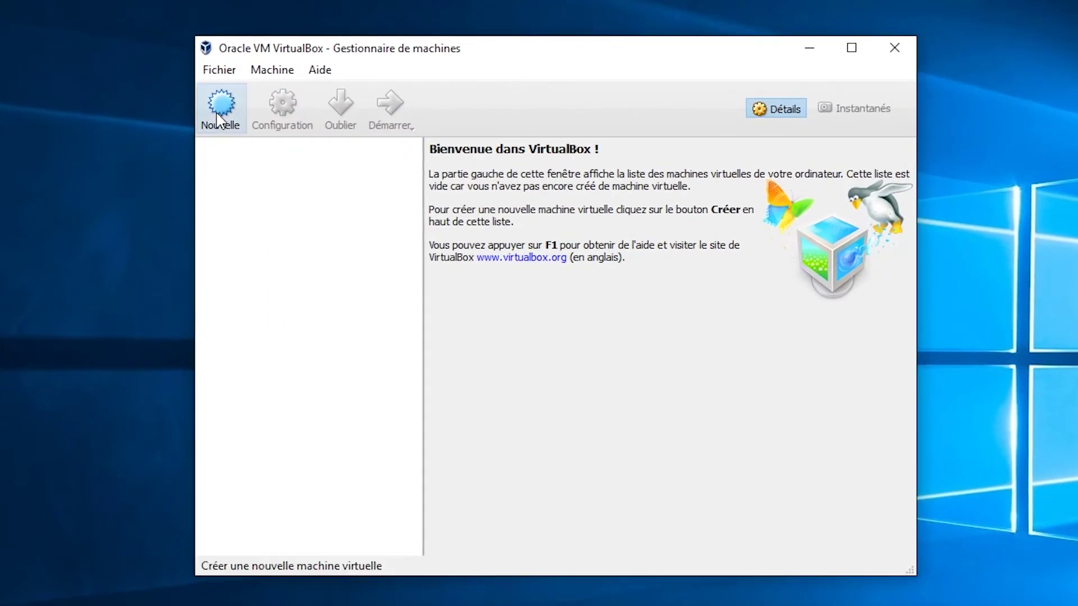
Start a new VM named XPEnology, type Linux, version Linux 2.6 / 3.x / 4.x (64-bit)
left_click(222, 110)
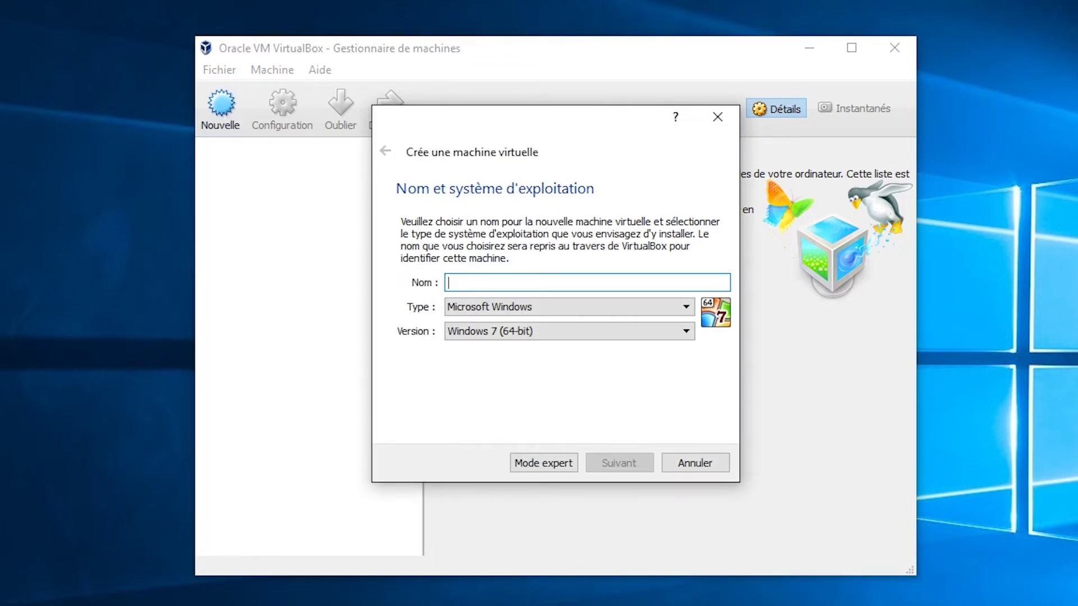
type("XPEnology")
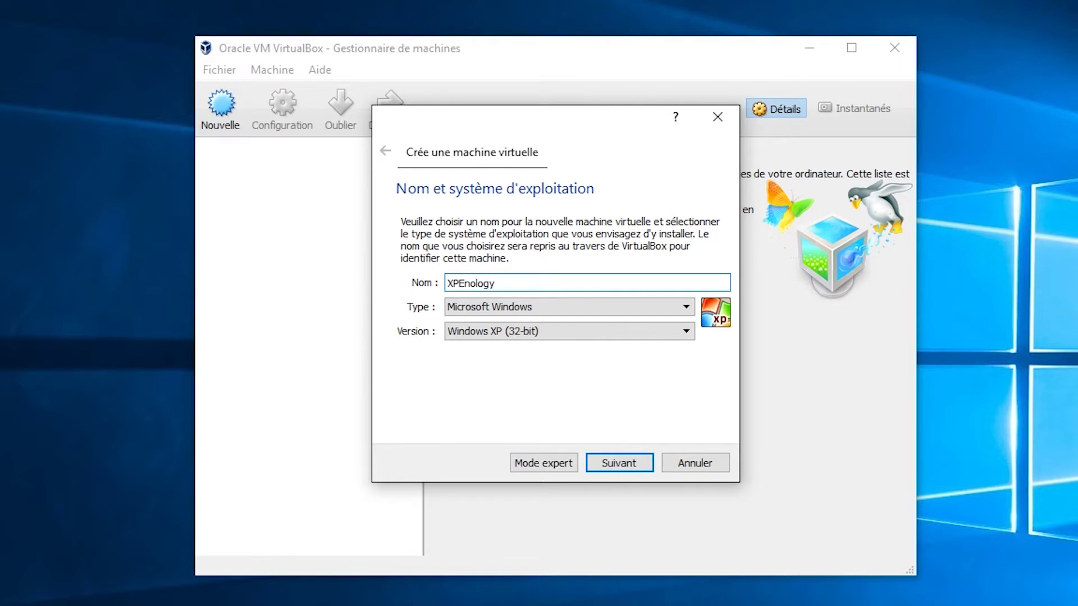
left_click(578, 313)
left_click(531, 336)
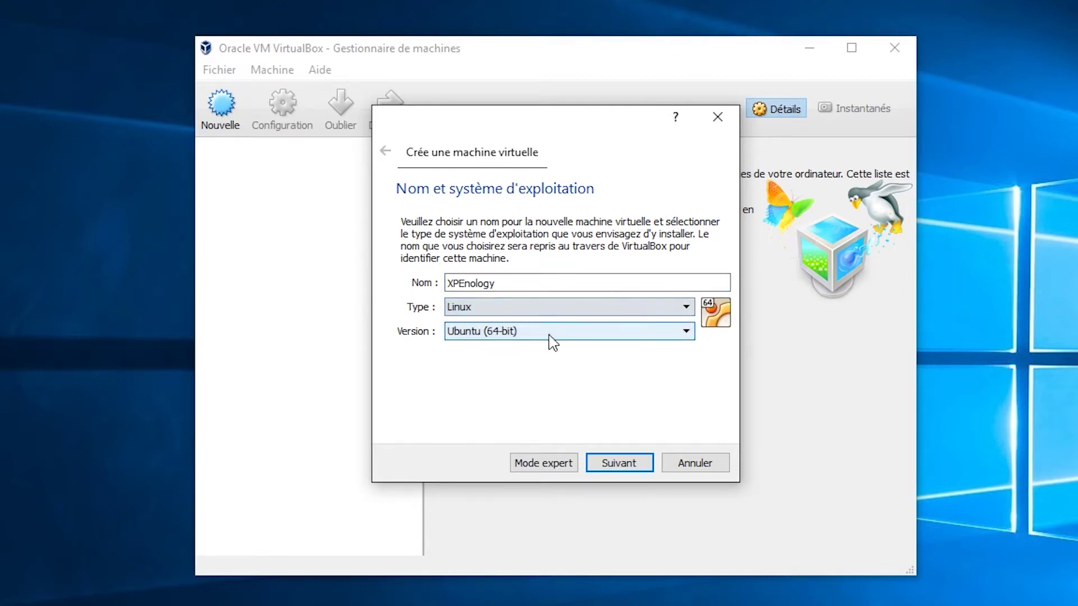
left_click(551, 332)
scroll(568, 418, "down", 2)
scroll(568, 418, "up", 7)
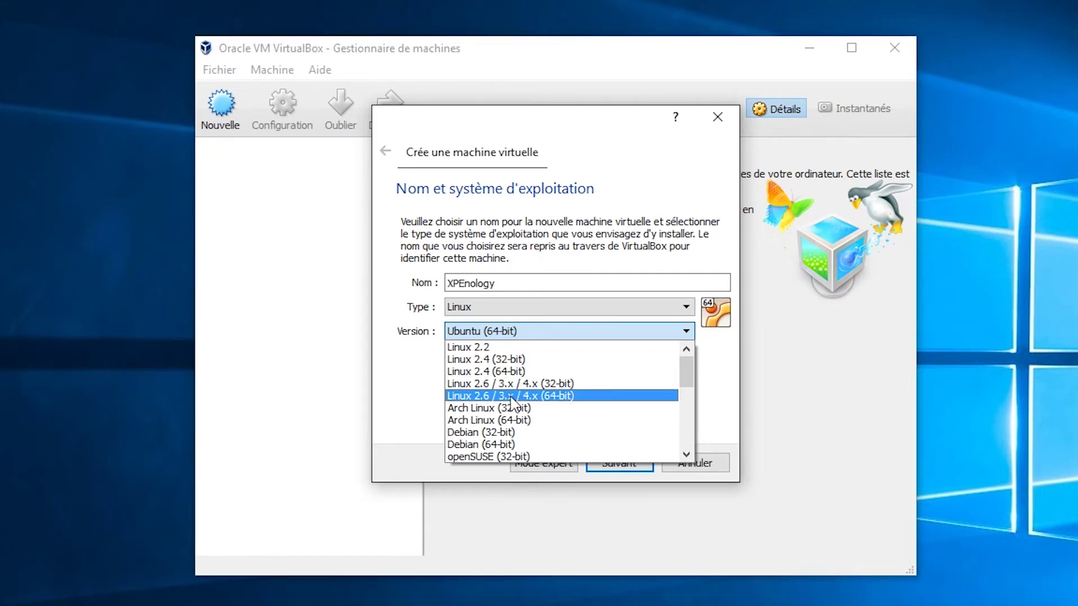
left_click(511, 397)
left_click(638, 464)
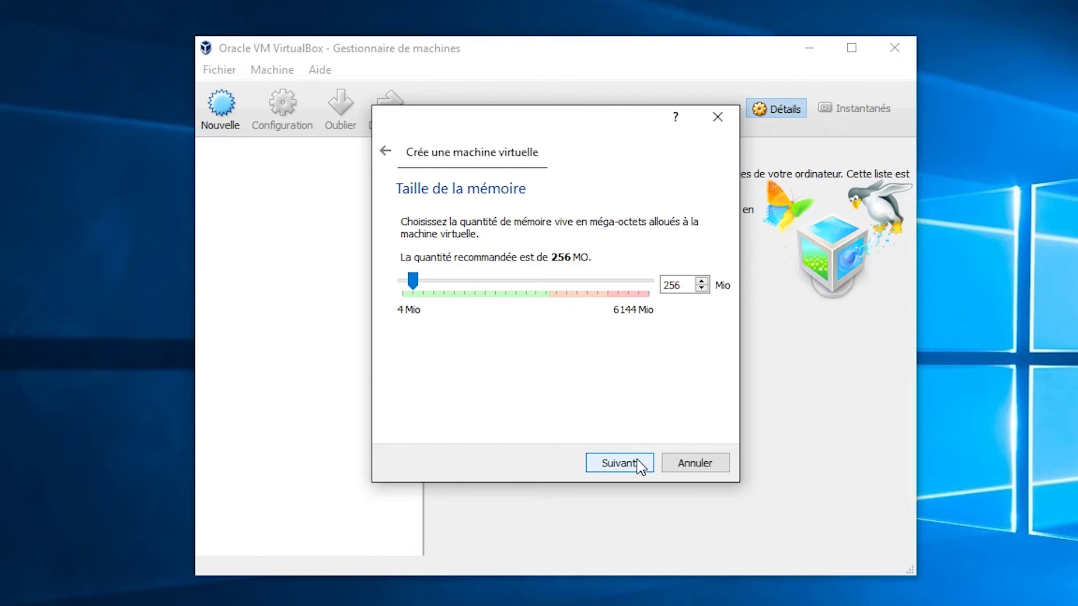
Give the XPEnology VM 1024 MB of memory
double_click(674, 285)
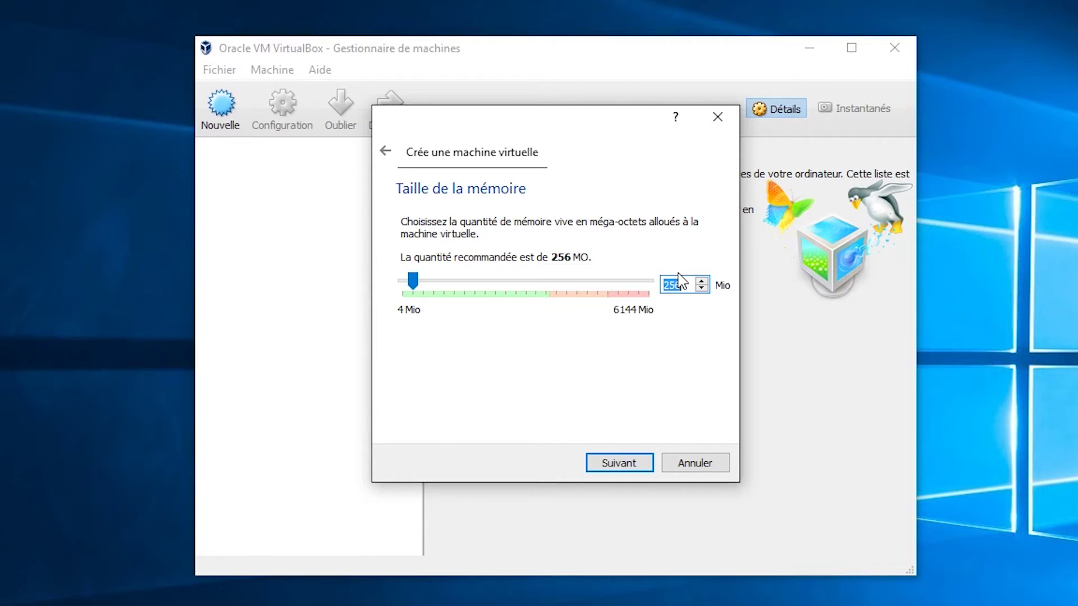
type("1024")
left_click(643, 462)
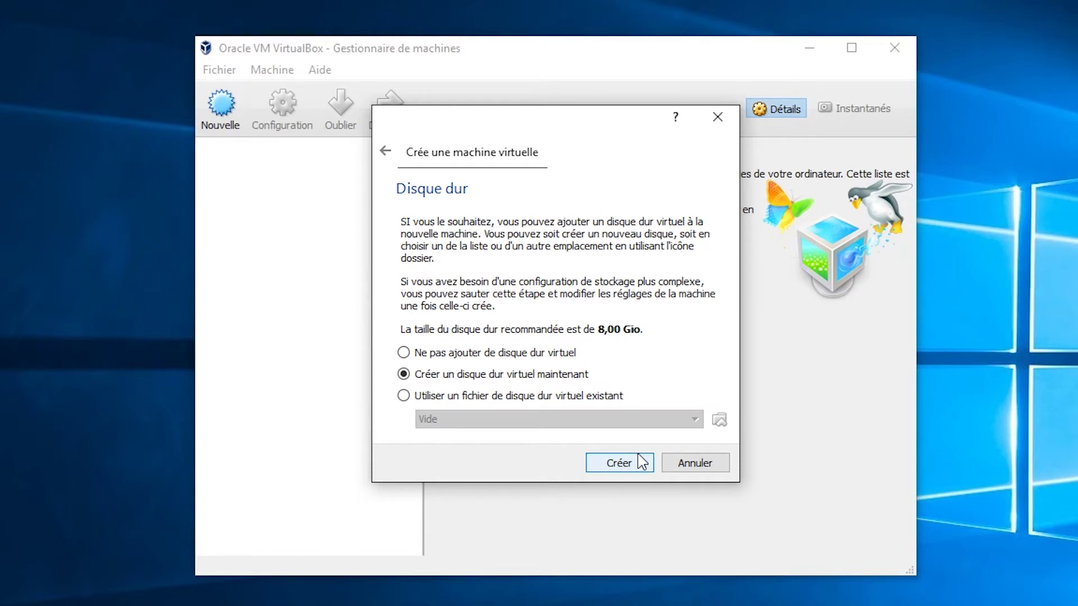
Create a new fixed-size 8,00 Gio VDI virtual hard disk named XPEnology
left_click(632, 464)
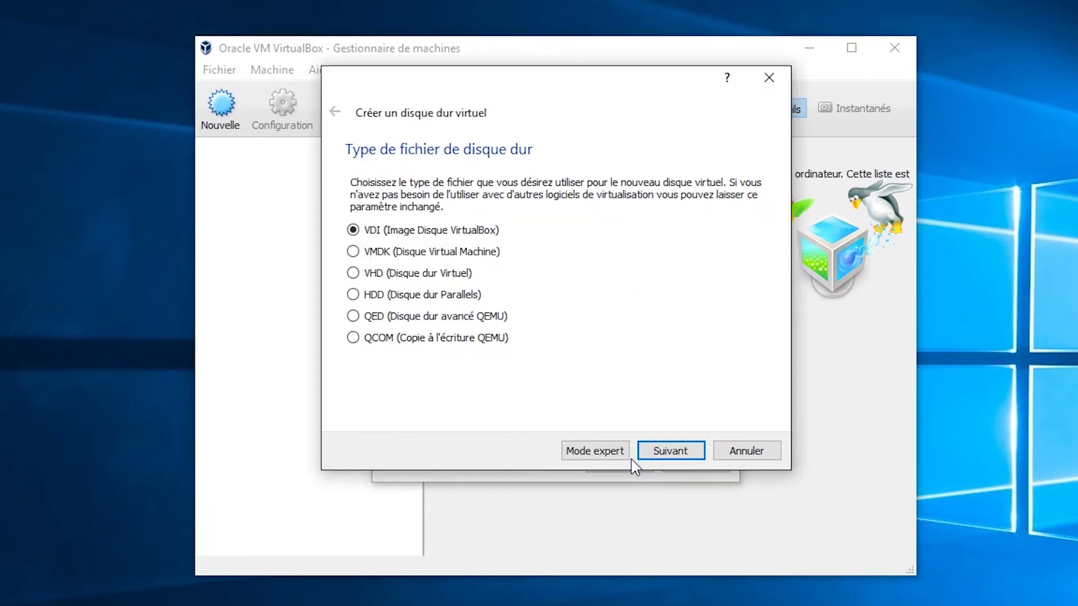
left_click(686, 455)
left_click(371, 340)
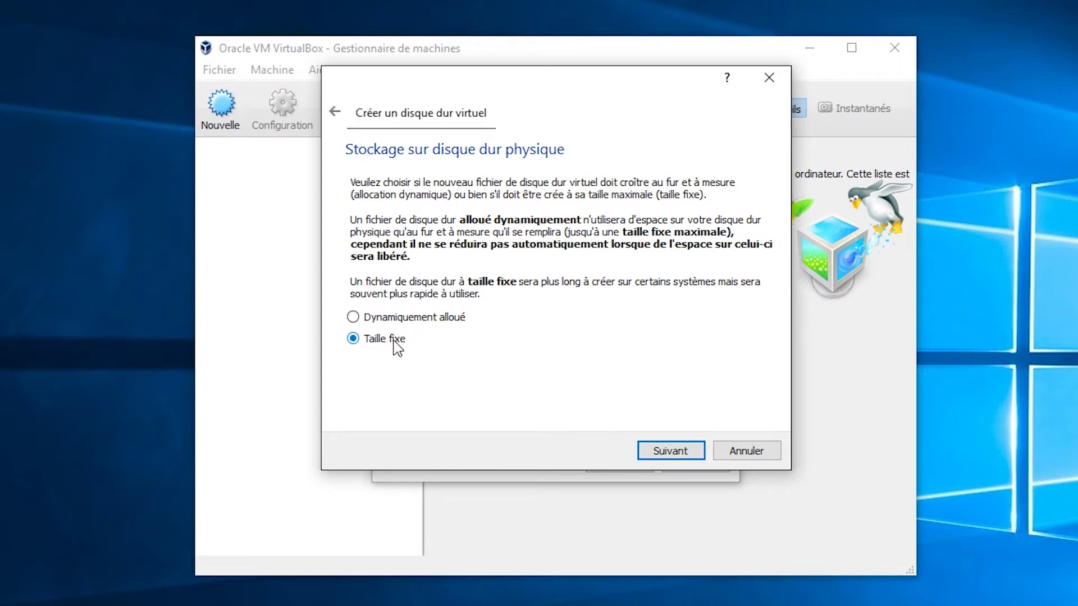
left_click(691, 452)
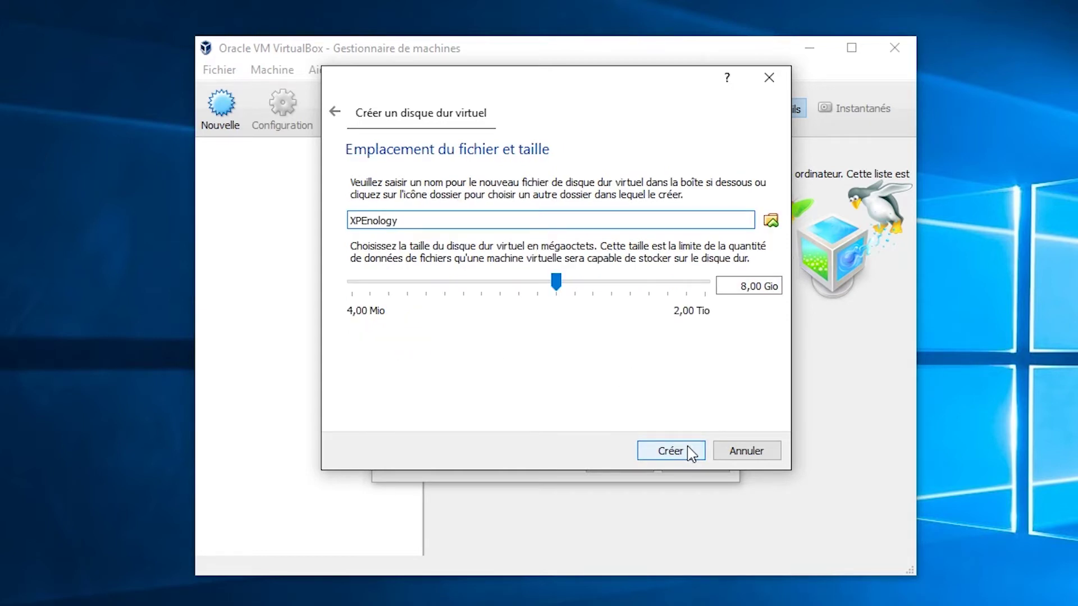
left_click(691, 452)
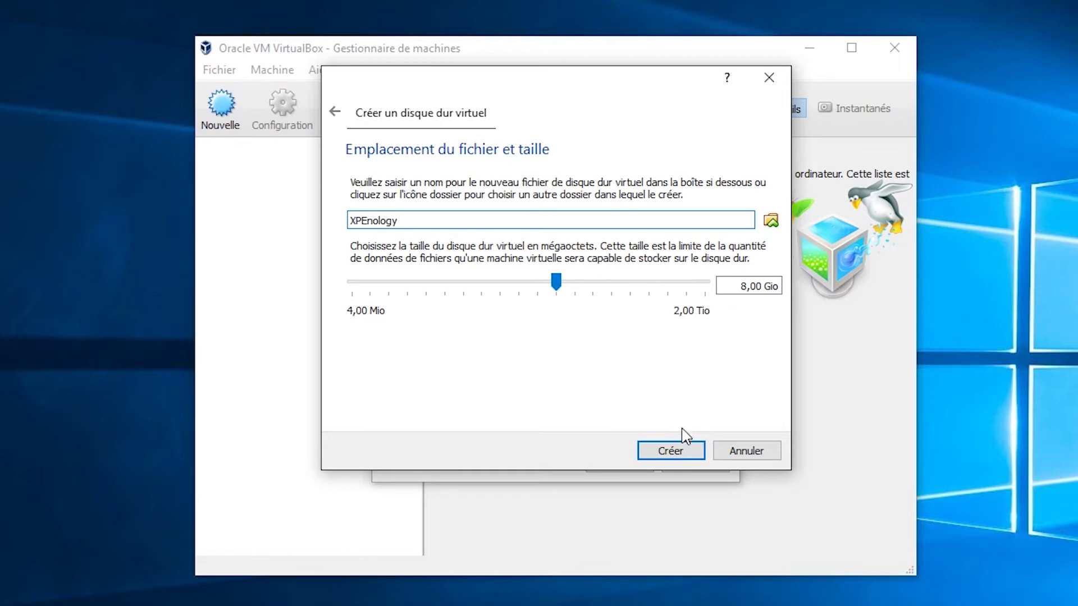
left_click(690, 452)
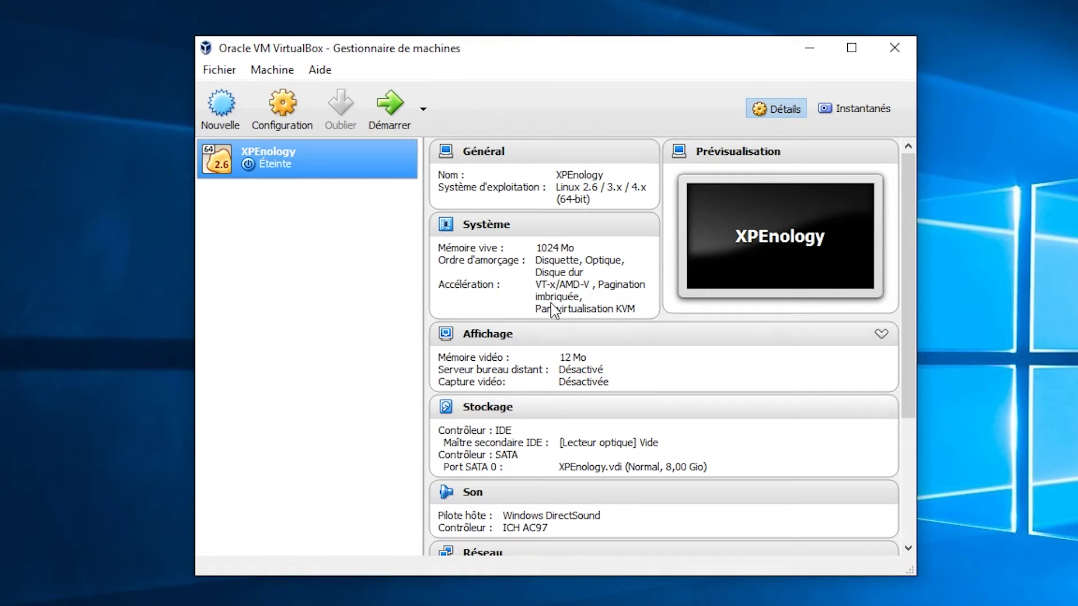
In the VM's Storage settings, load XPEnoboot_DS3615xs_5.2-5644.5.iso into the empty IDE optical drive
left_click(285, 119)
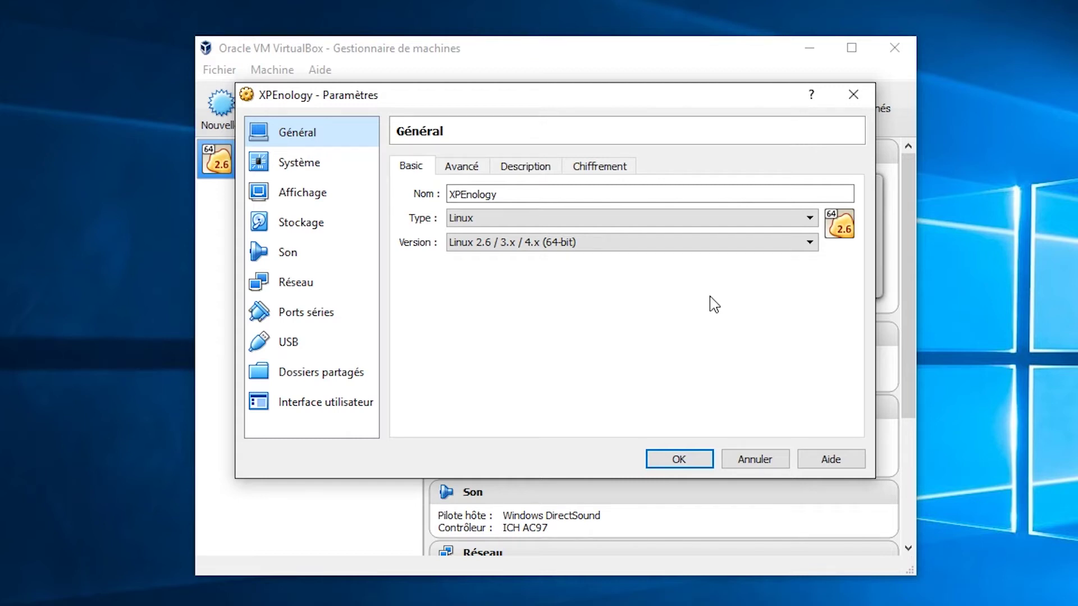
left_click(324, 233)
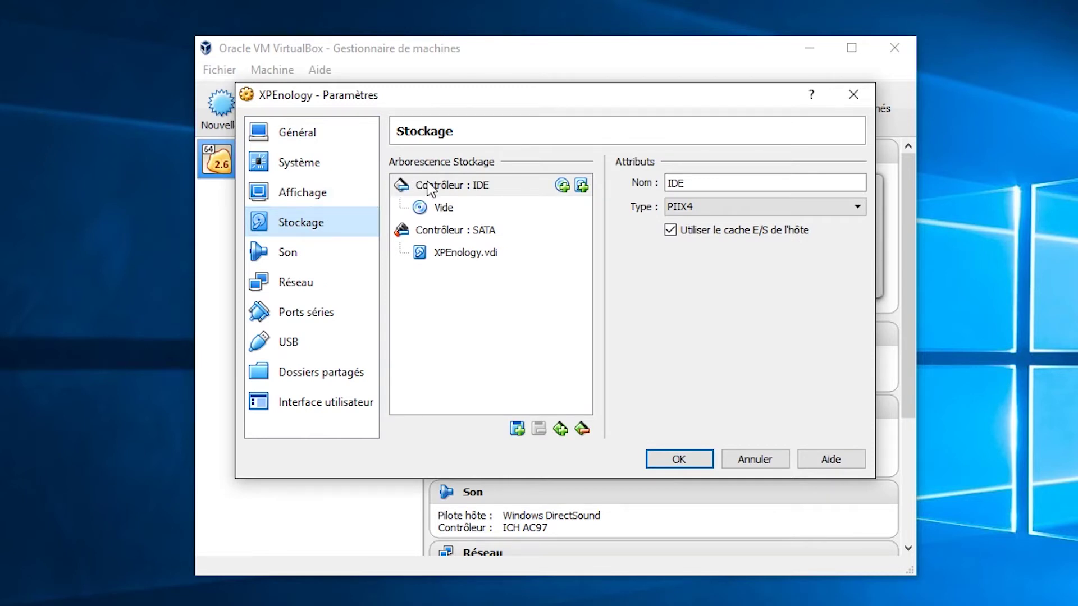
left_click(444, 211)
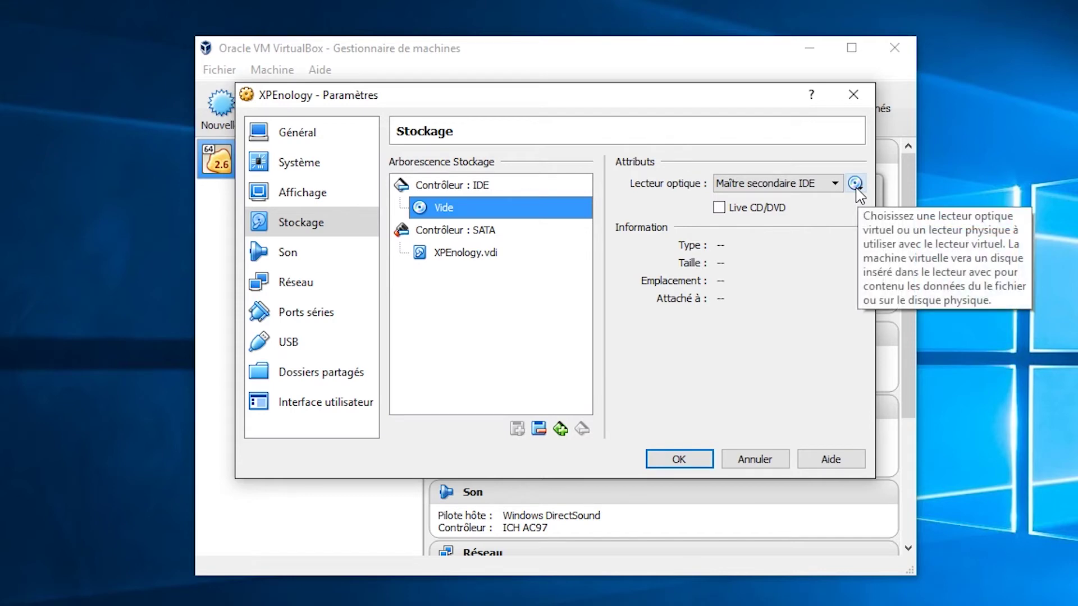
left_click(856, 185)
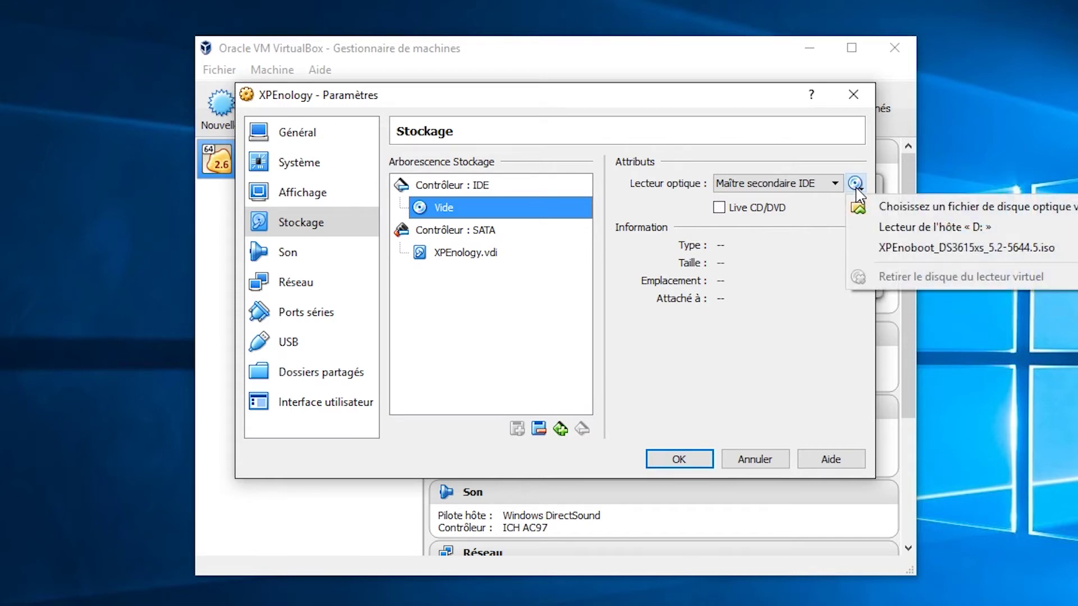
left_click(919, 207)
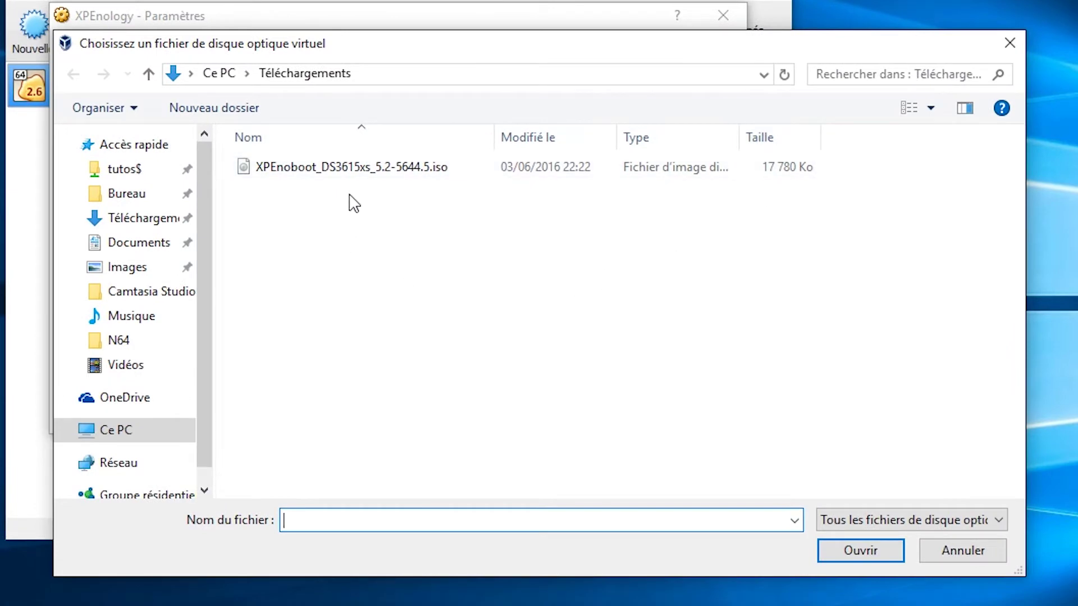
left_click(360, 172)
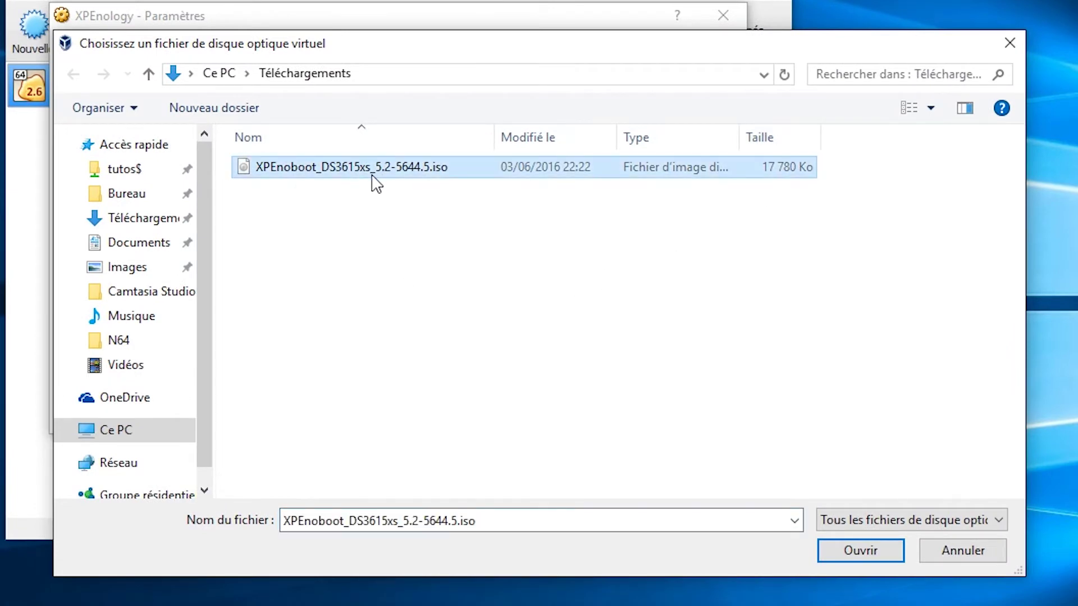
left_click(861, 551)
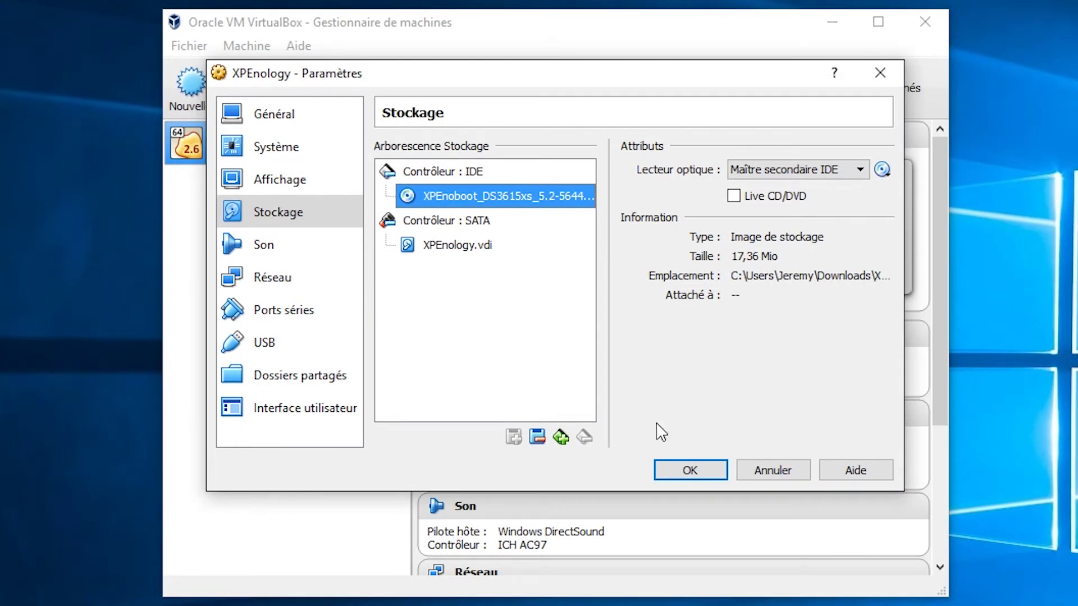
Set the network adapter to Accès par pont (bridged), save the settings, and start the XPEnology VM
left_click(269, 281)
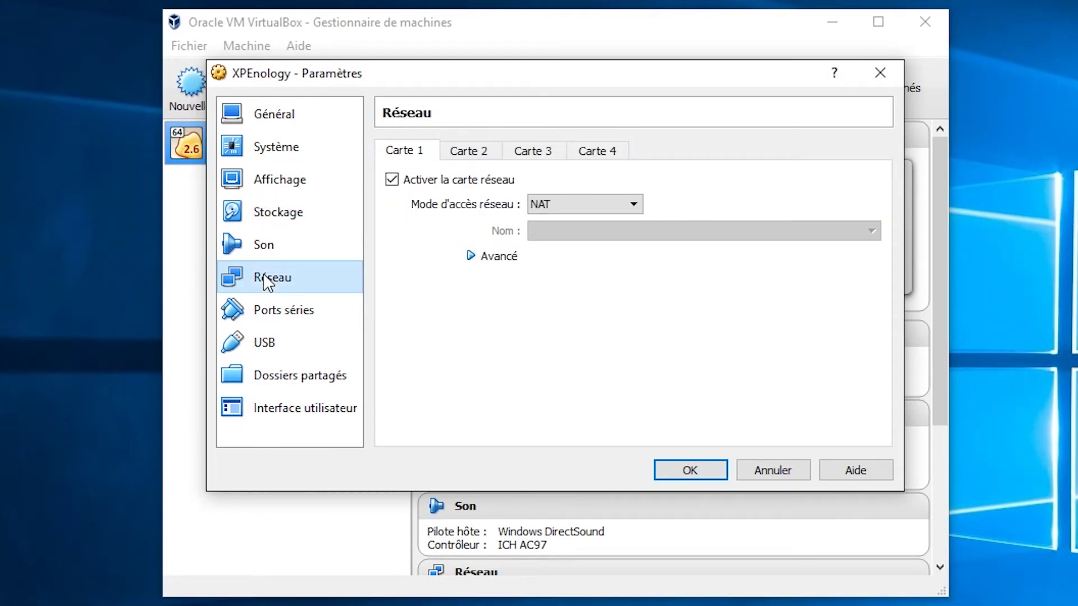
left_click(561, 208)
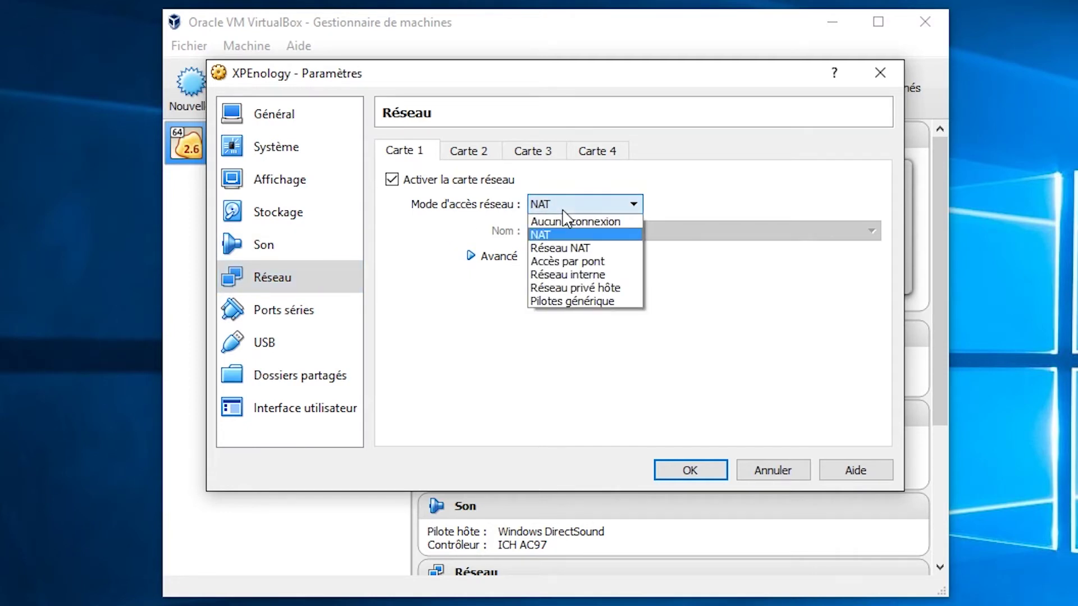
left_click(570, 262)
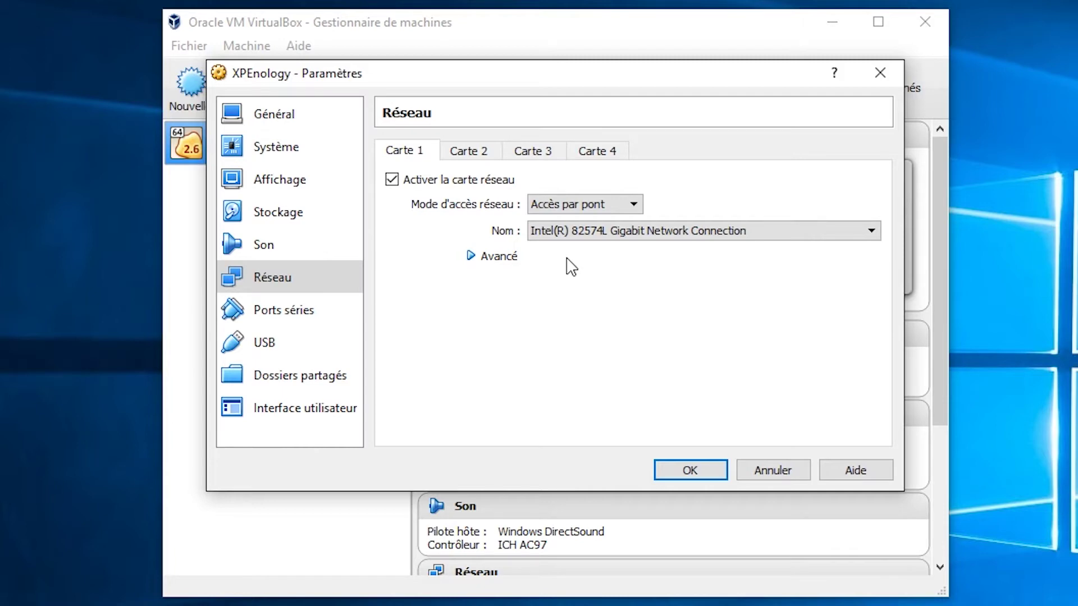
left_click(691, 471)
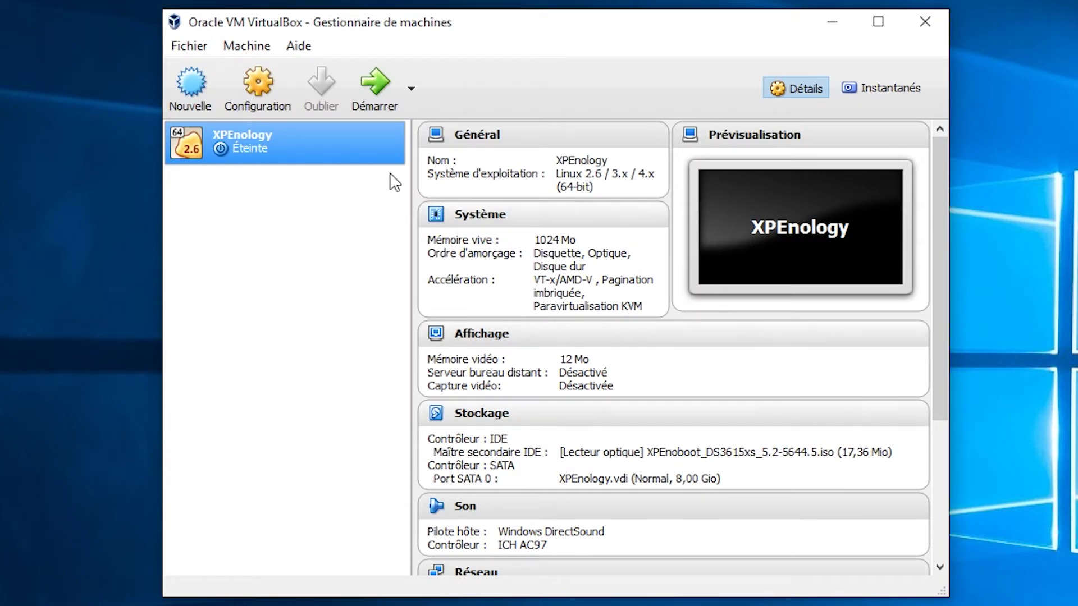
left_click(377, 104)
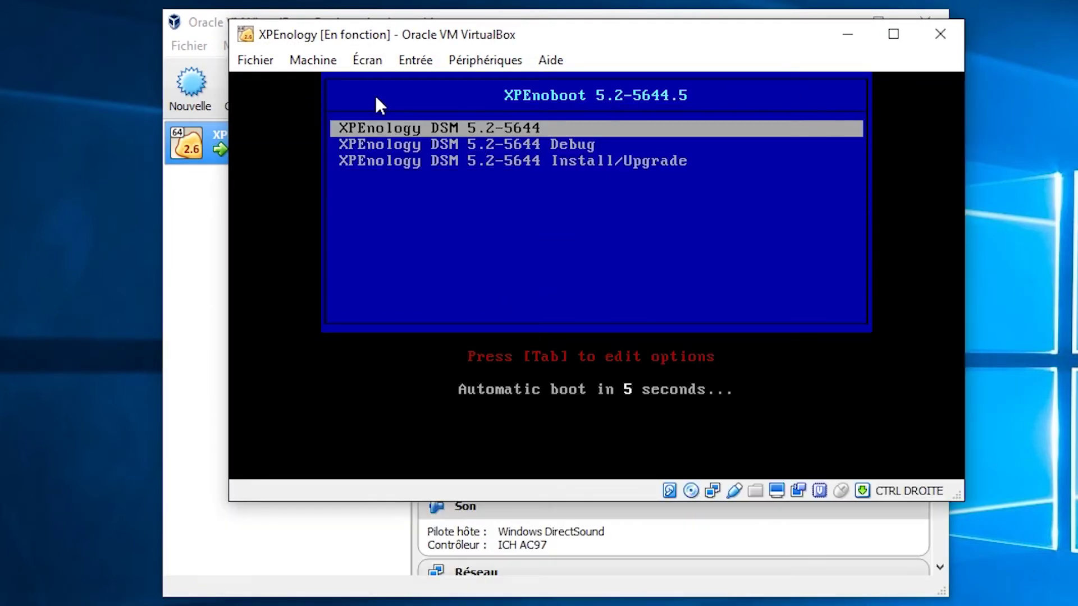
Stop the XPEnoboot countdown and boot the Install/Upgrade entry
key("Return")
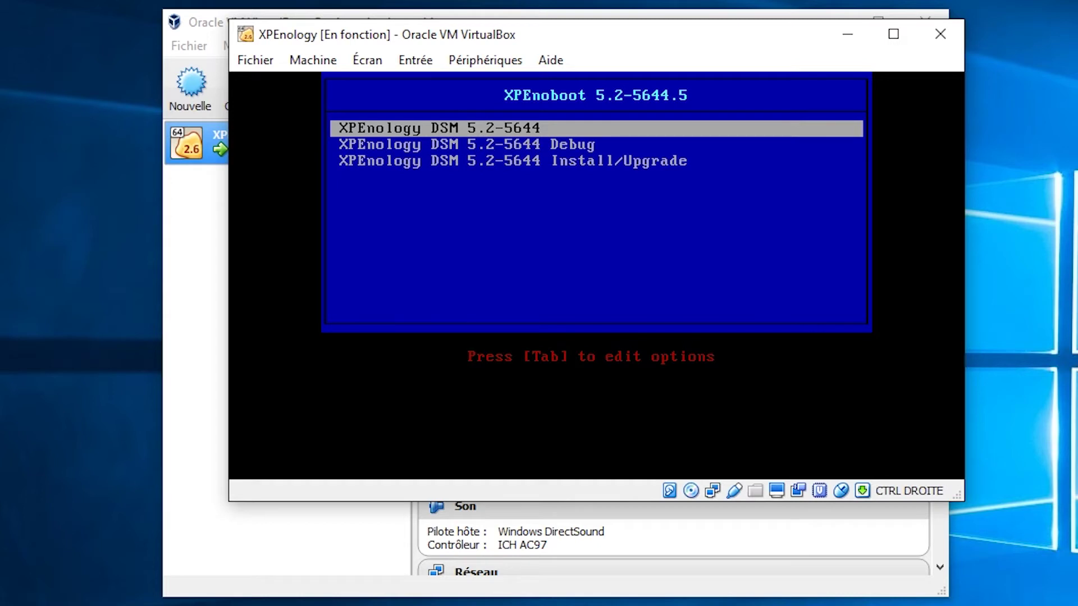
key("Down")
key("Down")
key("Return")
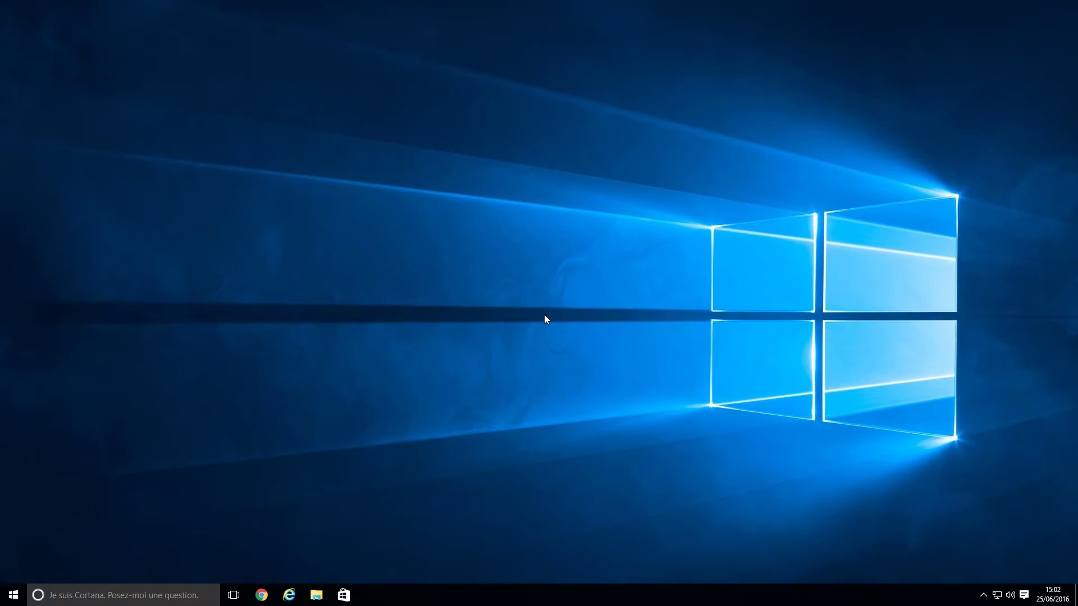
Launch Synology Assistant by searching 'synol' from the Start menu
key("super")
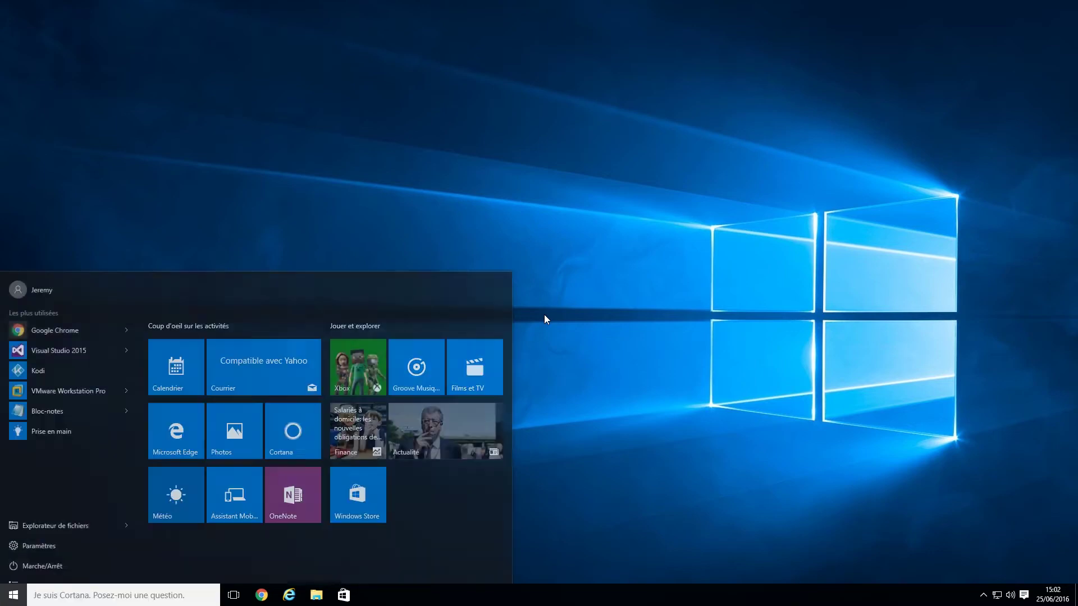
type("synol")
key("Return")
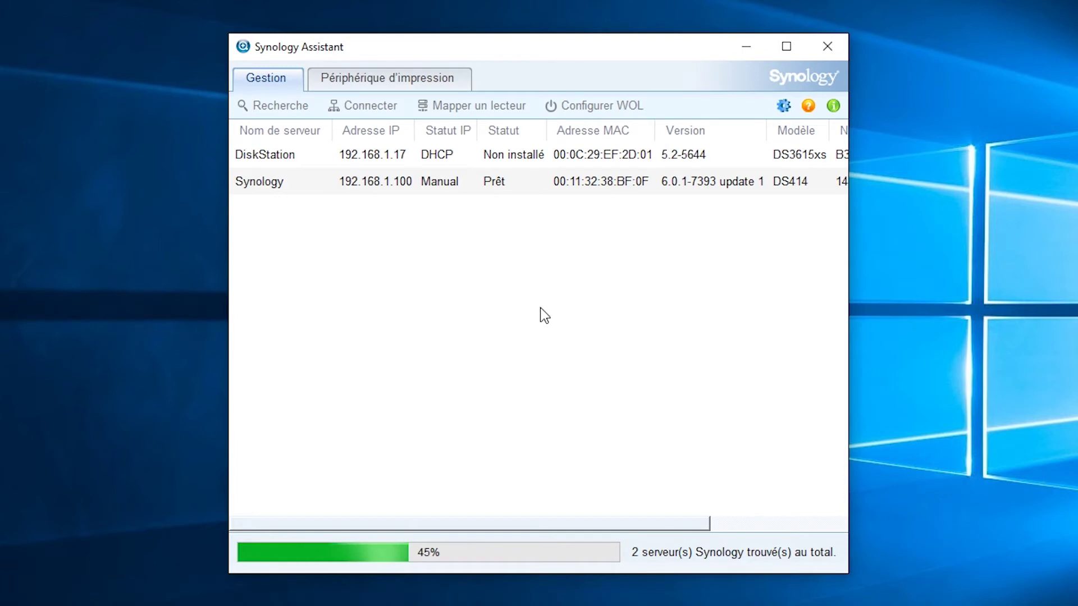
Choose Installation from the right-click menu of the Non installé DiskStation at 192.168.1.17
left_click(422, 158)
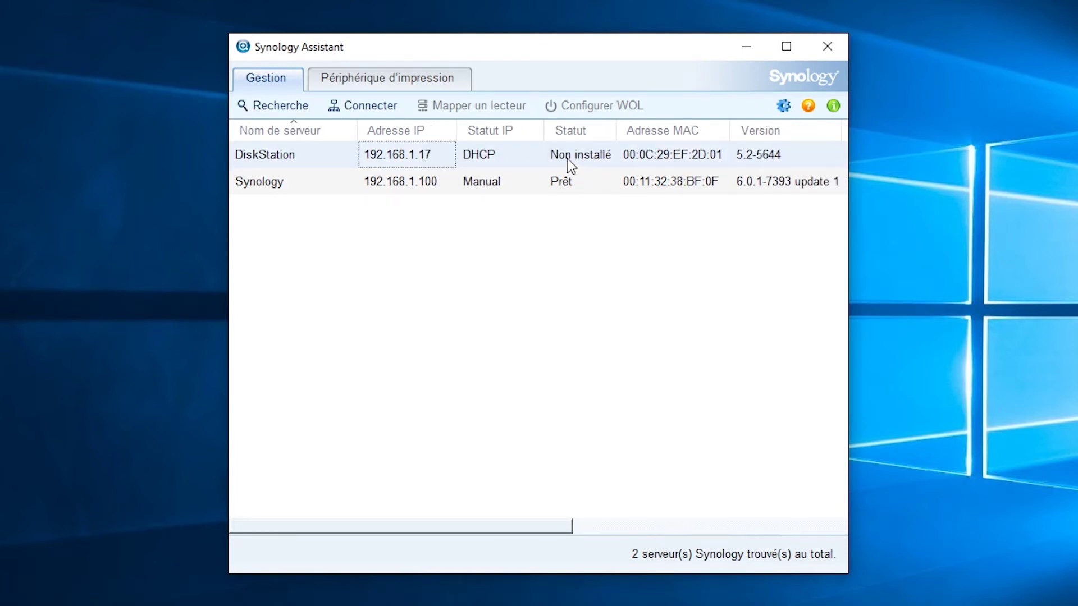
left_click(585, 161)
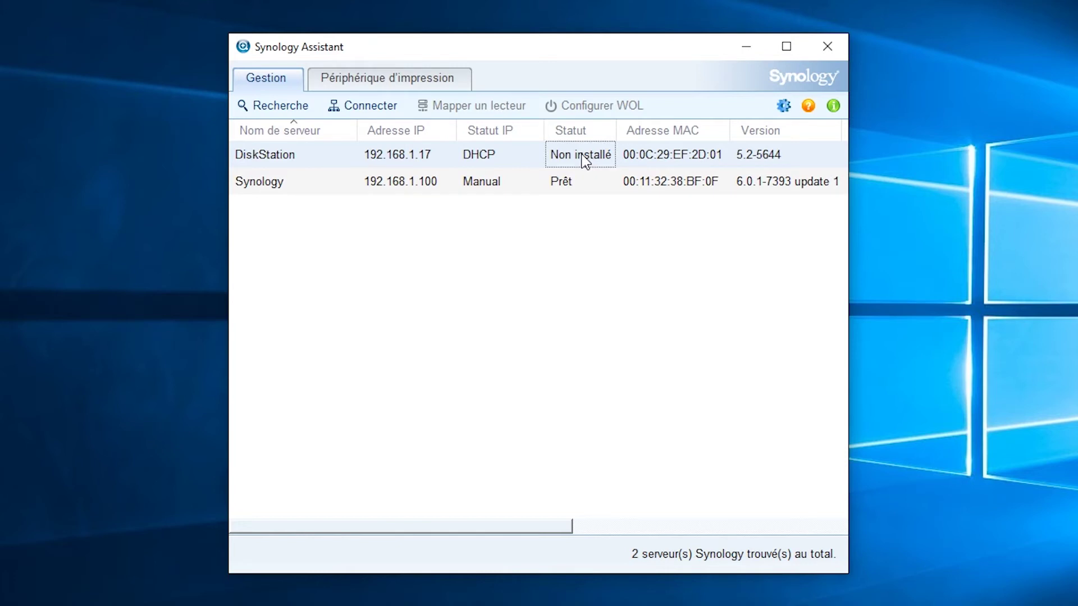
right_click(585, 161)
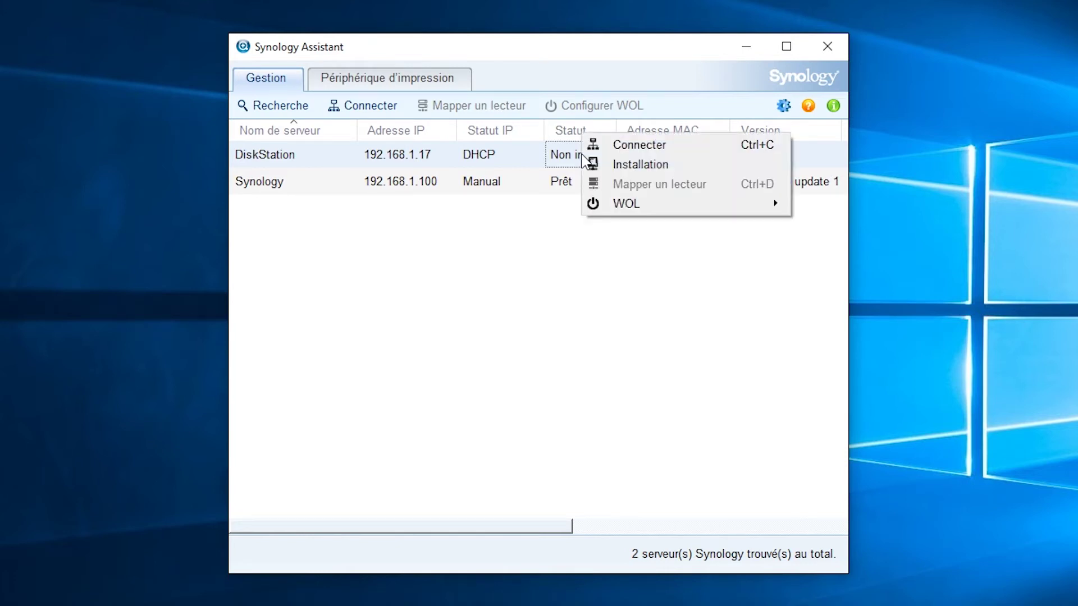
left_click(658, 166)
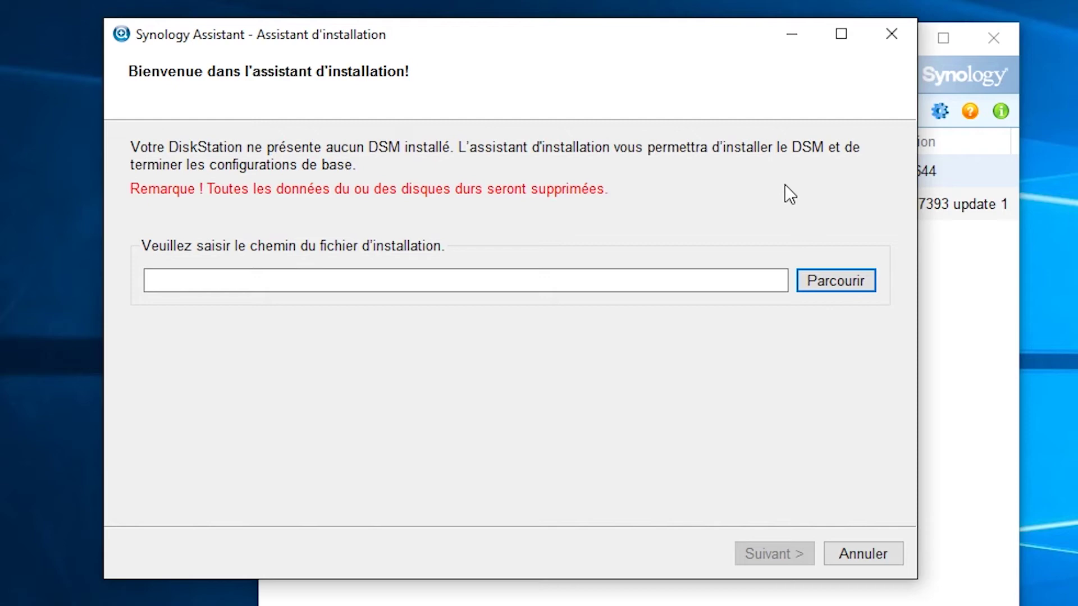
Pick DSM_DS3615xs_5644.pat from Téléchargements as the installation file and continue
left_click(830, 281)
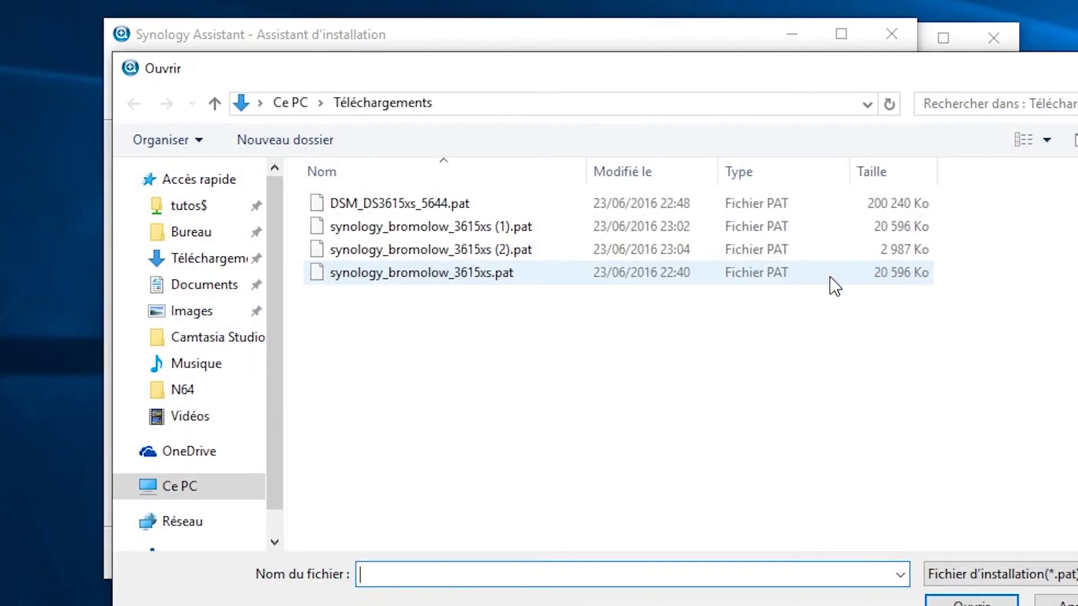
left_click(520, 203)
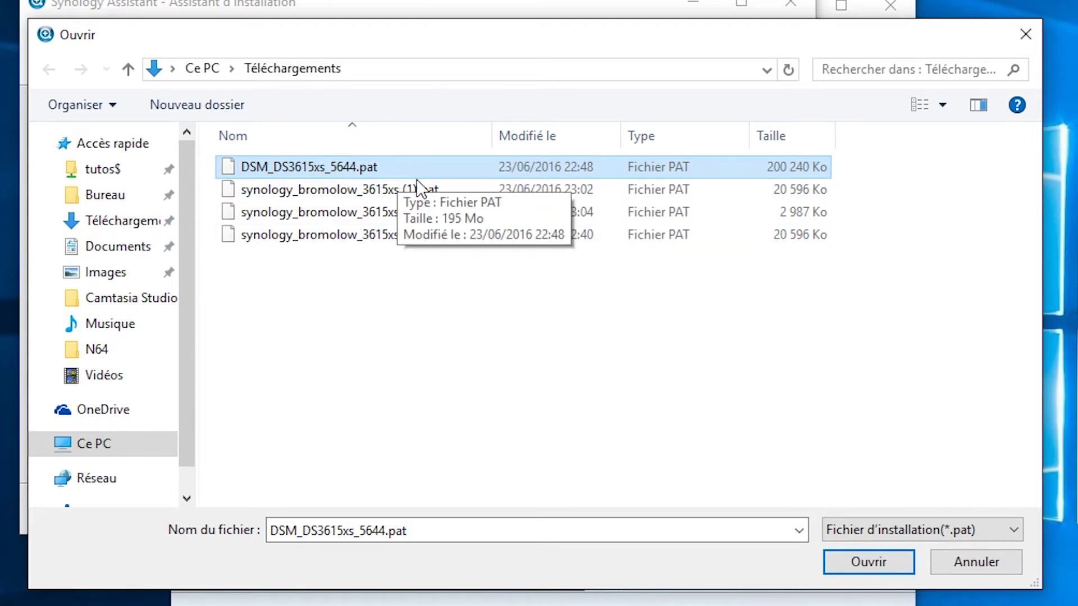
left_click(855, 563)
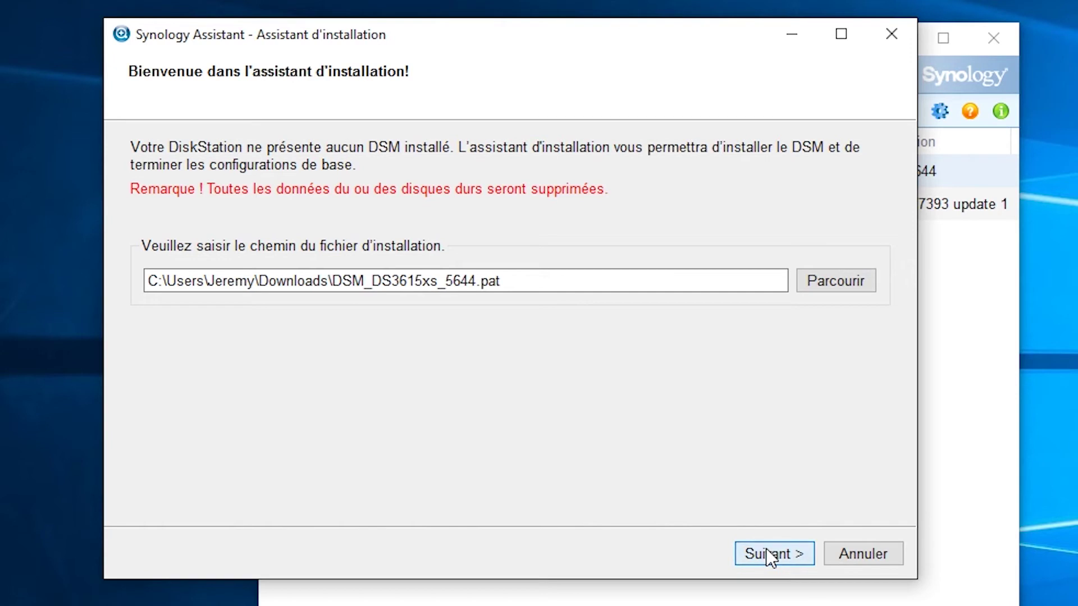
left_click(764, 555)
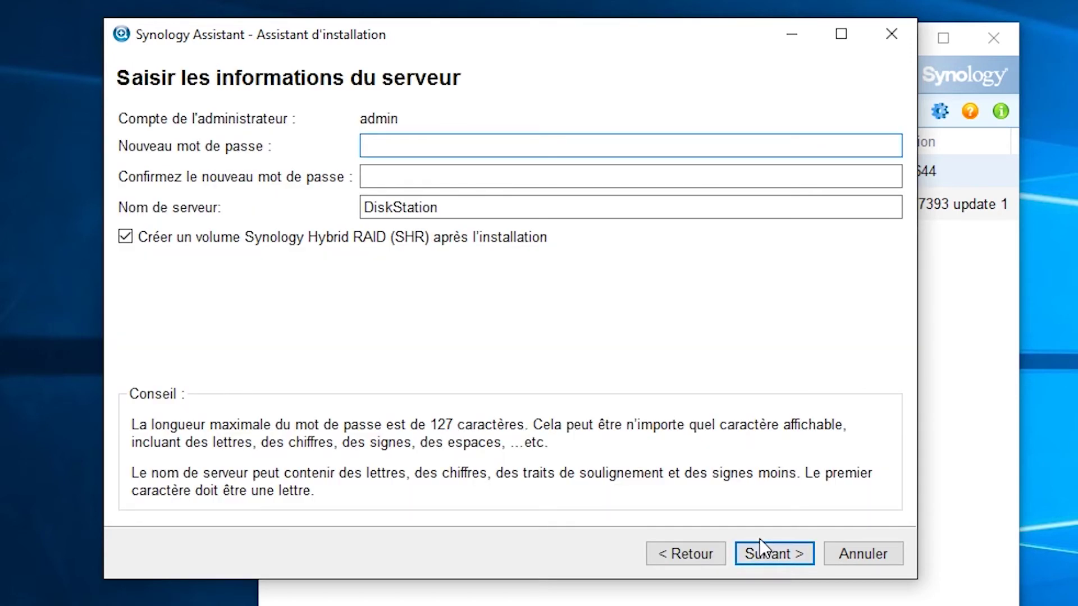
Enter the admin password, submit the DiskStation server details, and accept the SHR data-erase warning
type("••••••••")
key("Tab")
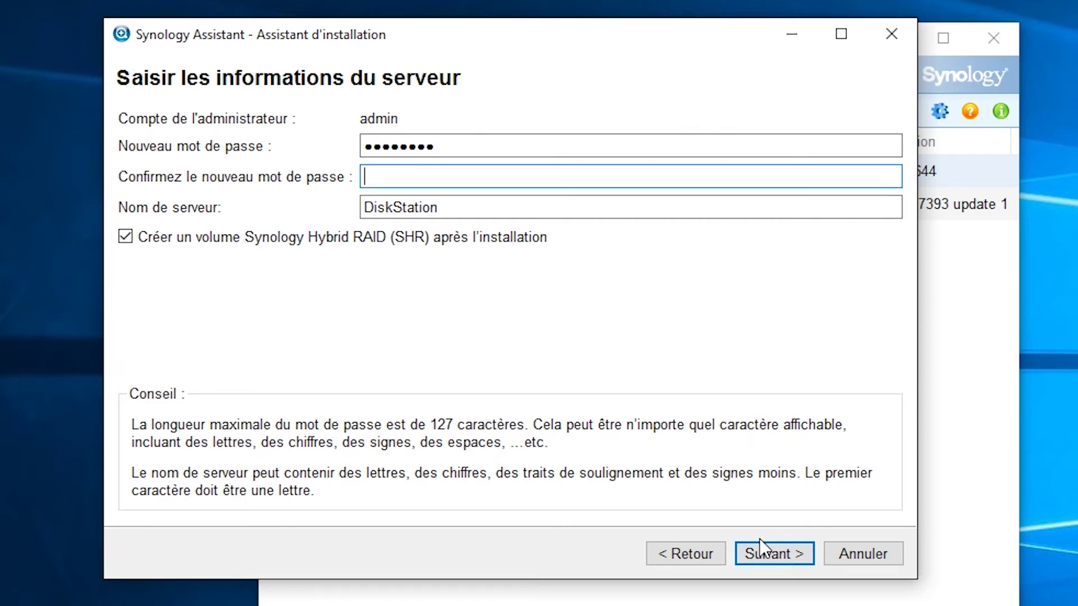
type("••••••••")
left_click(776, 550)
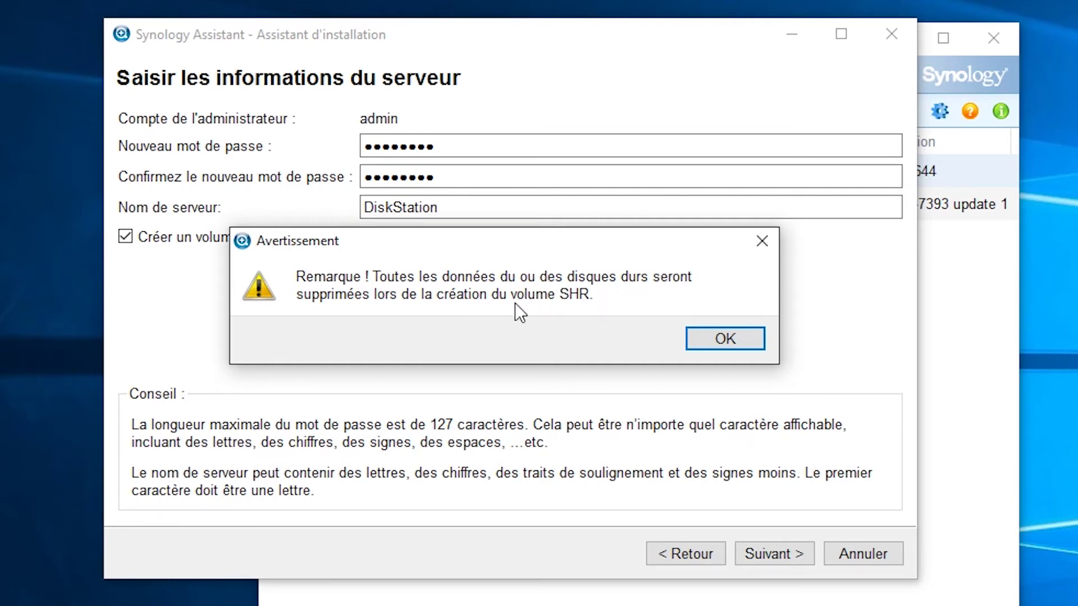
left_click(719, 340)
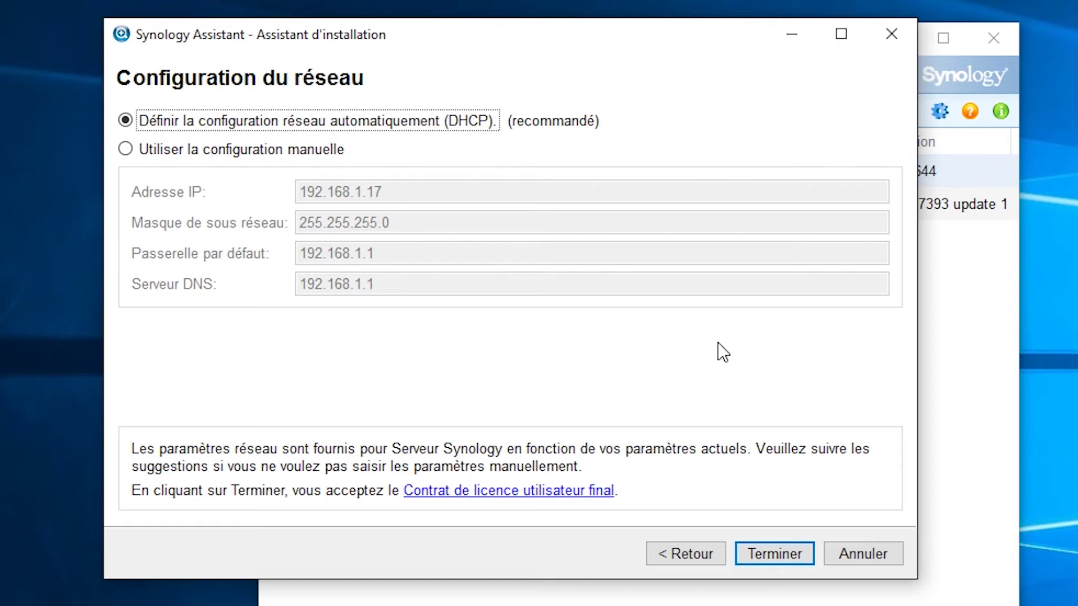
Assign the manual IP 192.168.1.200, finish installing DSM, and open the DiskStation login page
left_click(281, 153)
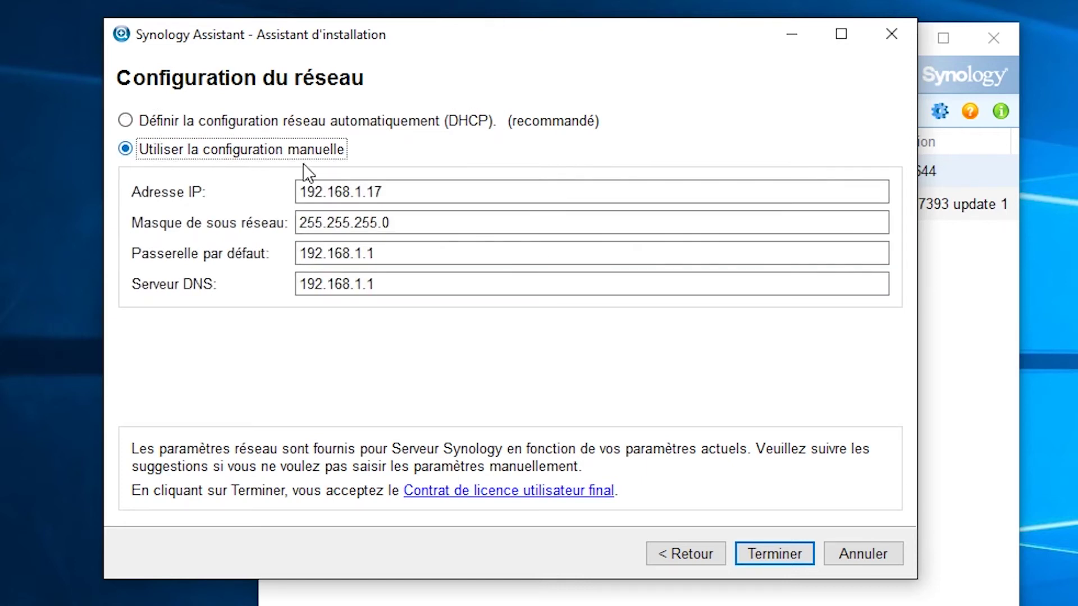
left_click(382, 192)
key("BackSpace")
key("BackSpace")
type("200")
left_click(786, 554)
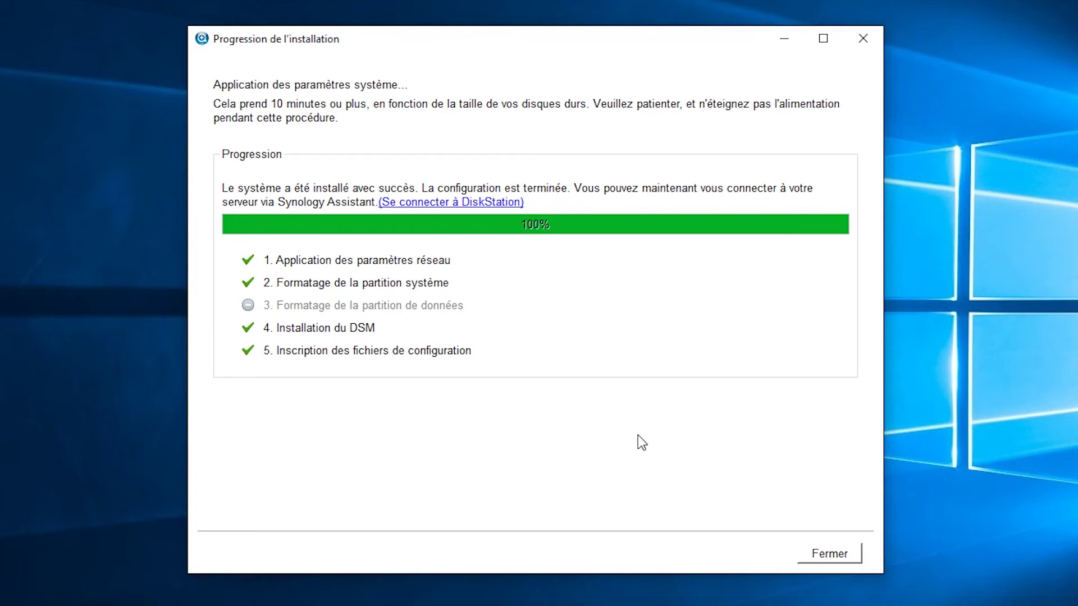
left_click(482, 204)
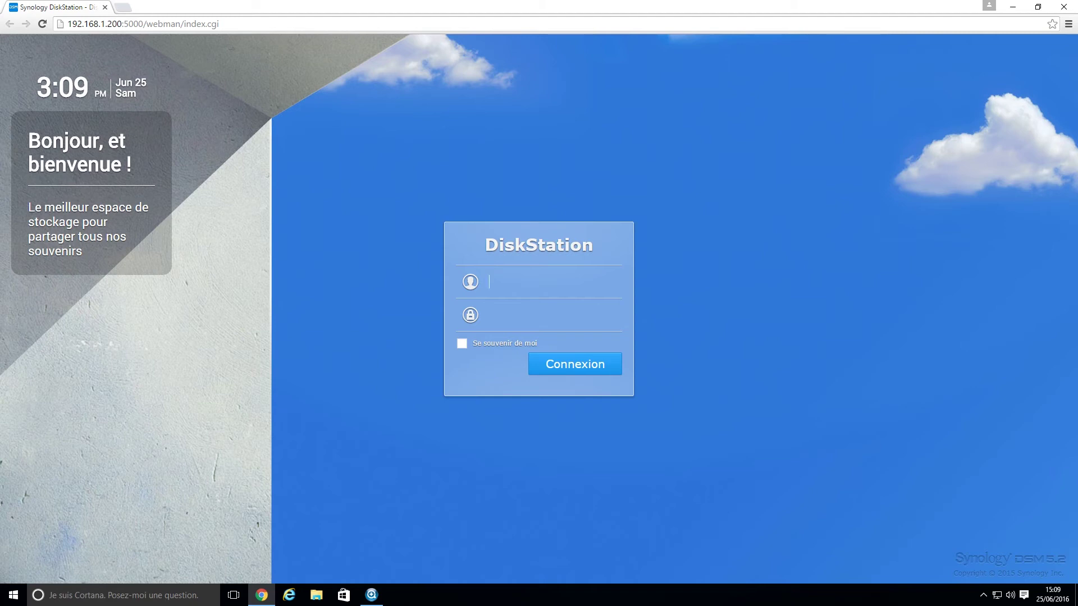
Log in as the administrator and set updates to download but let you choose installation
type("admin")
key("Tab")
type("********")
key("Return")
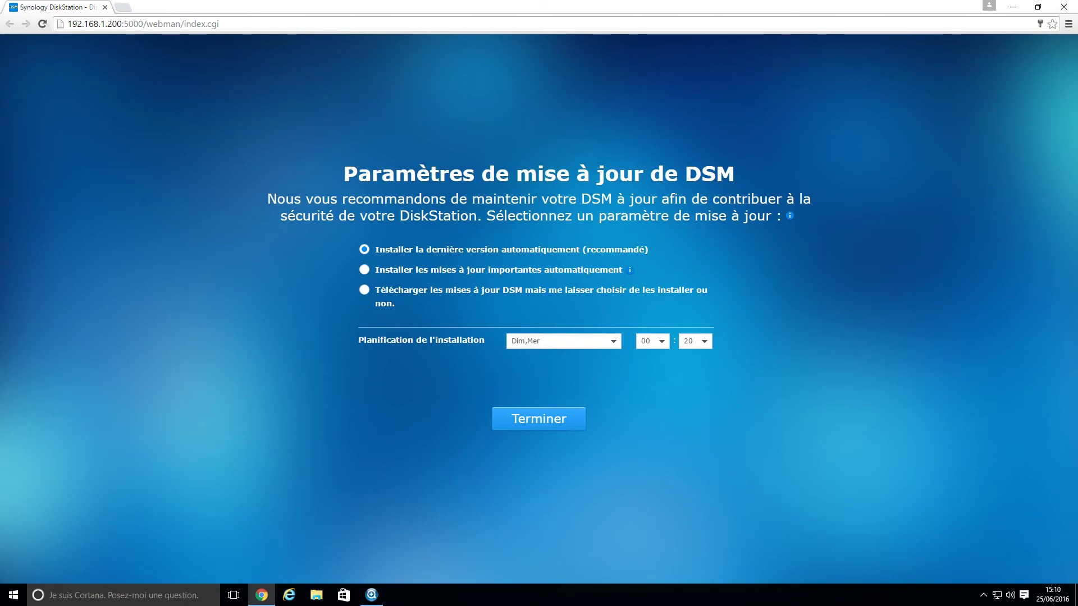
left_click(389, 289)
left_click(538, 421)
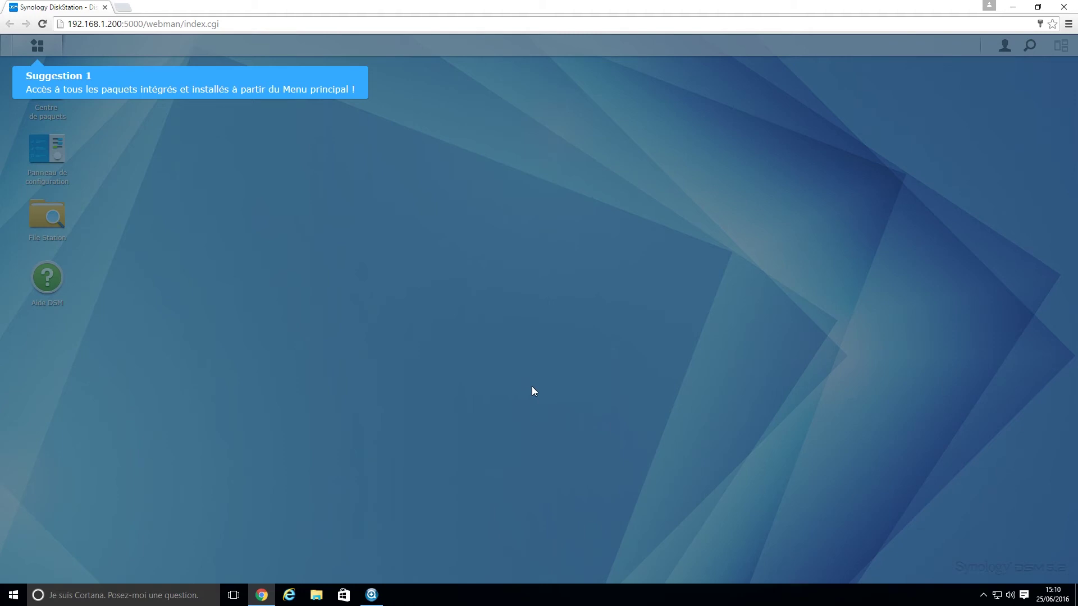
Skip through the Suggestion tips, tick Ne pas lancer, and close the Aide DSM window
left_click(467, 287)
left_click(466, 288)
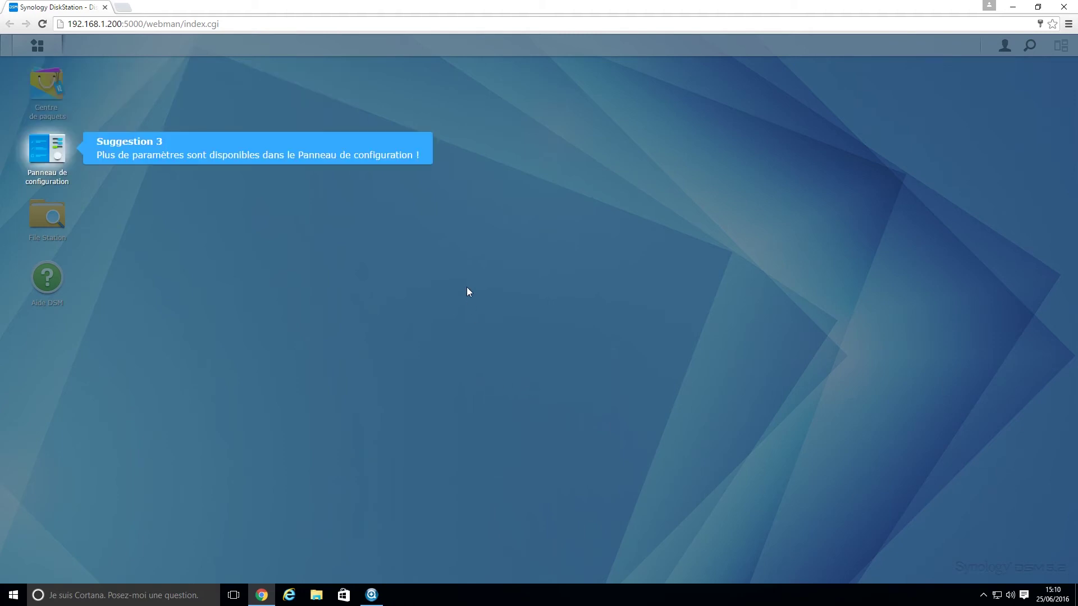
left_click(467, 287)
left_click(481, 337)
left_click(579, 372)
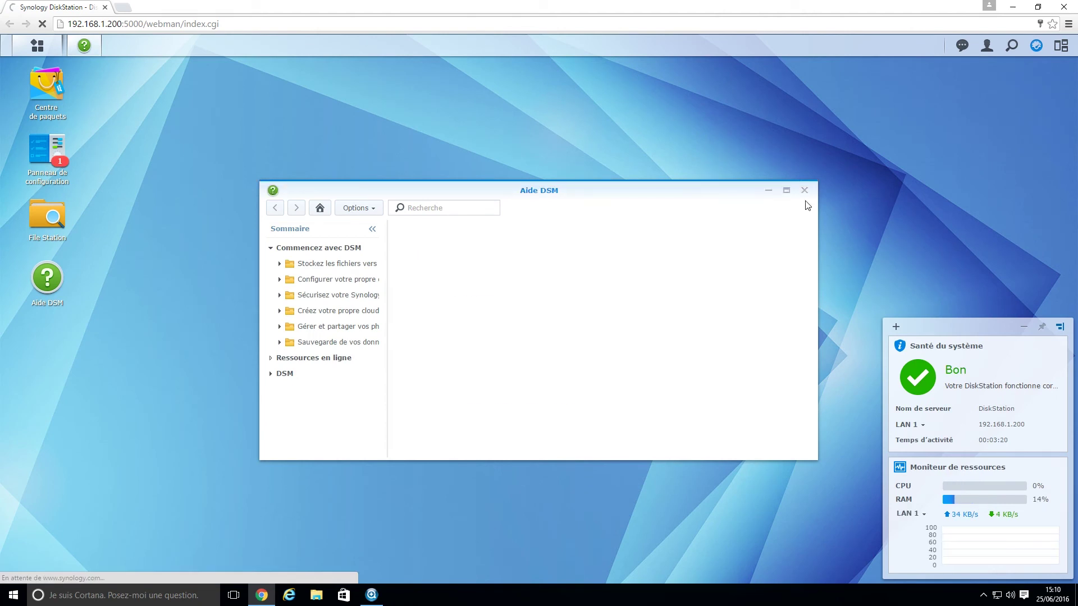
left_click(804, 190)
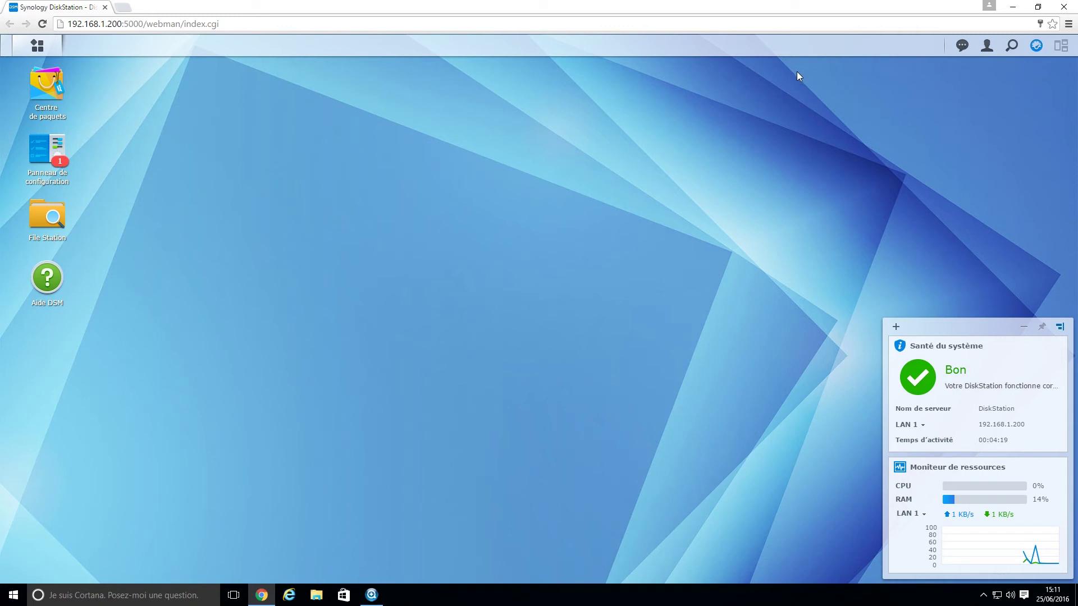
left_click(38, 45)
left_click(690, 166)
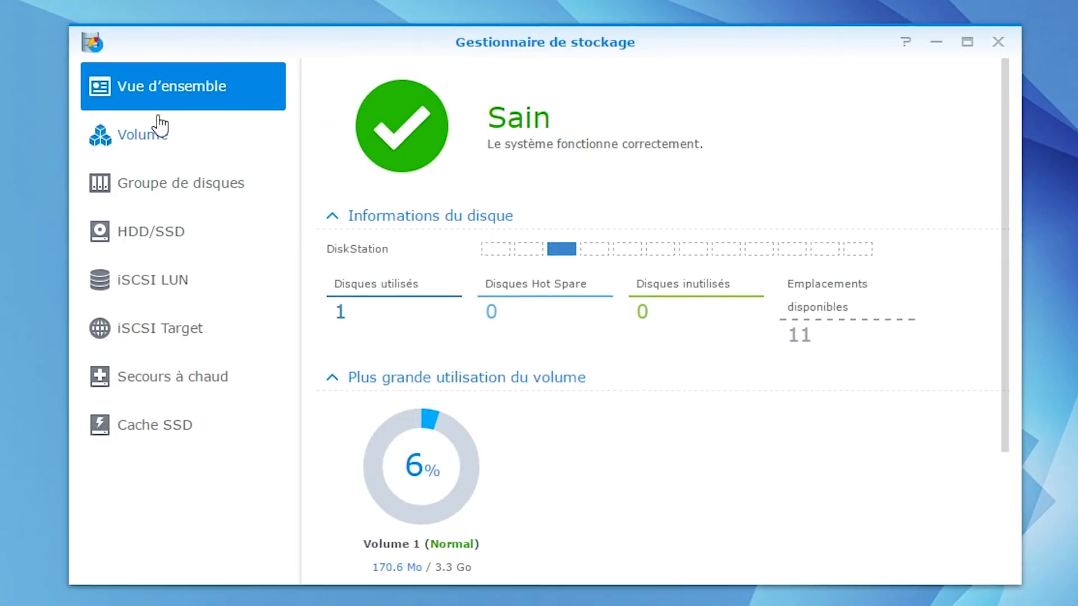
left_click(141, 137)
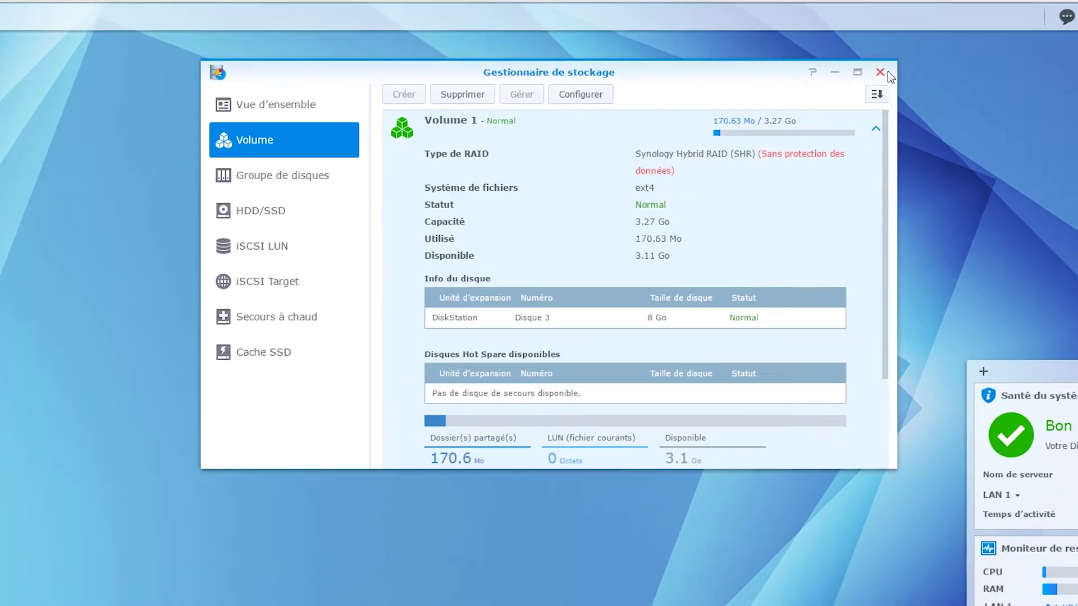
left_click(998, 41)
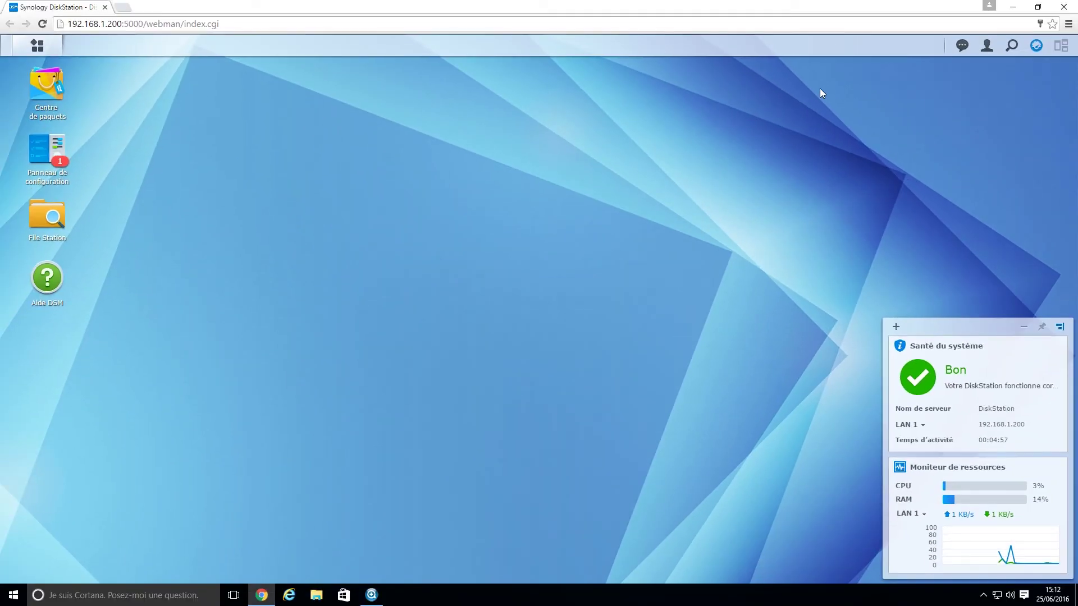
Go to Panneau de configuration > Mise à jour et restauration and start Mise à jour manuelle de DSM
left_click(56, 145)
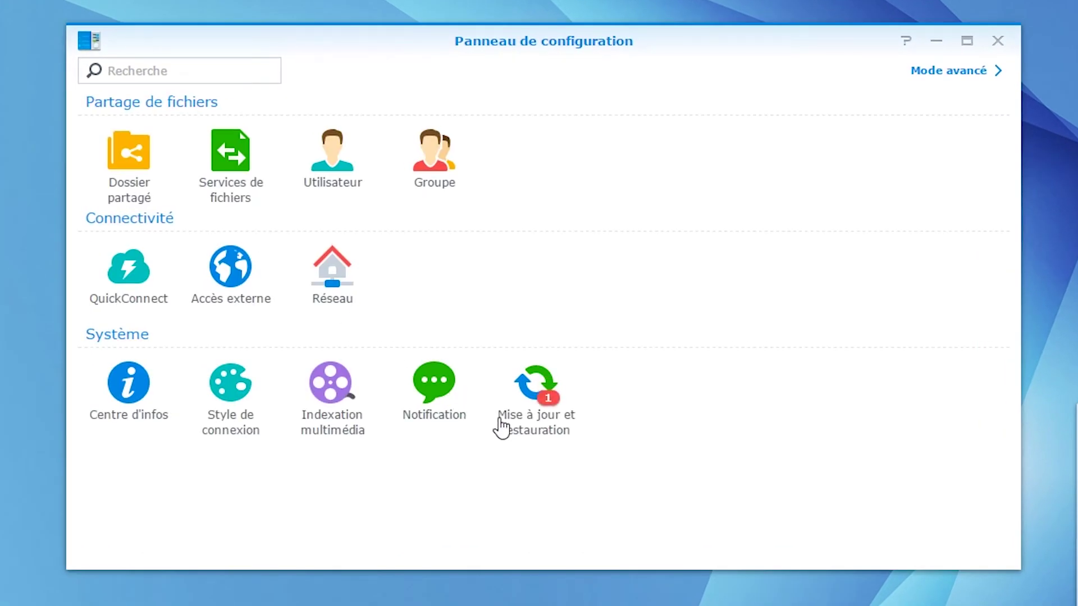
left_click(537, 409)
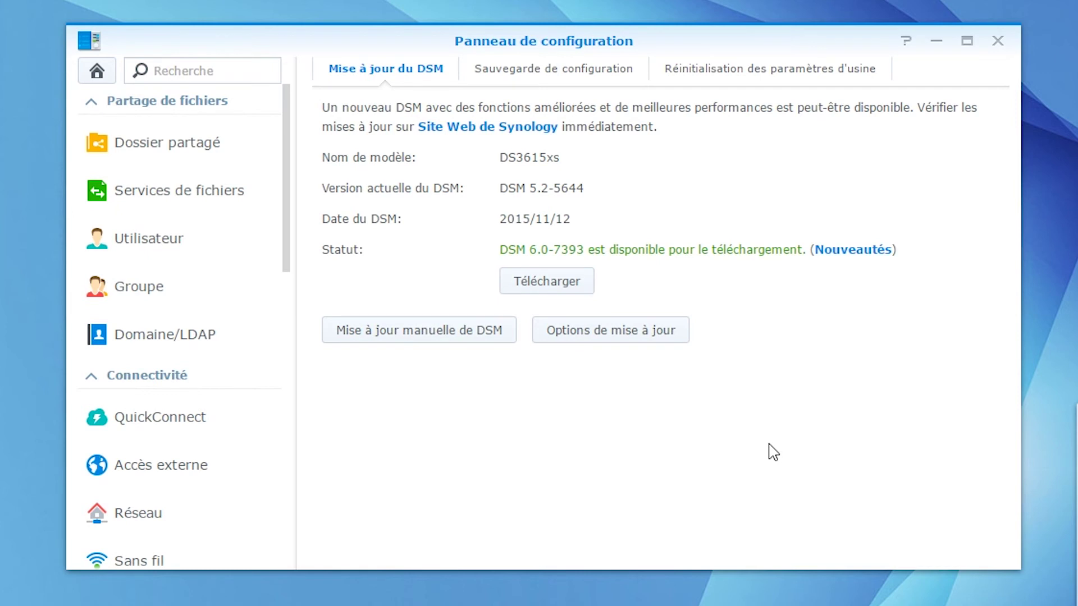
left_click(438, 338)
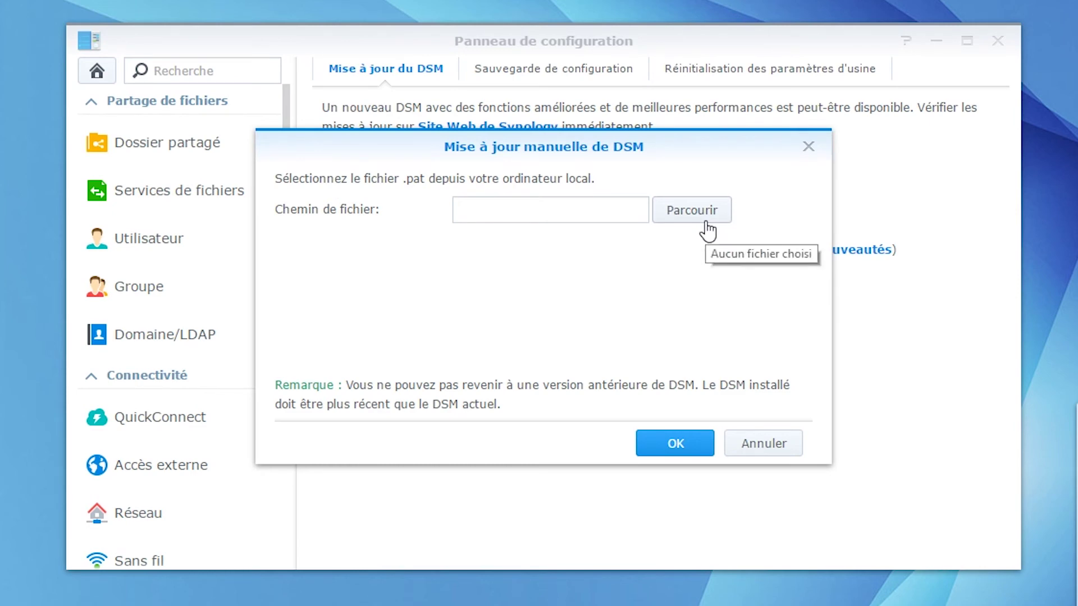
Choose synology_bromolow_3615xs.pat from Téléchargements as the manual update file and confirm
left_click(692, 210)
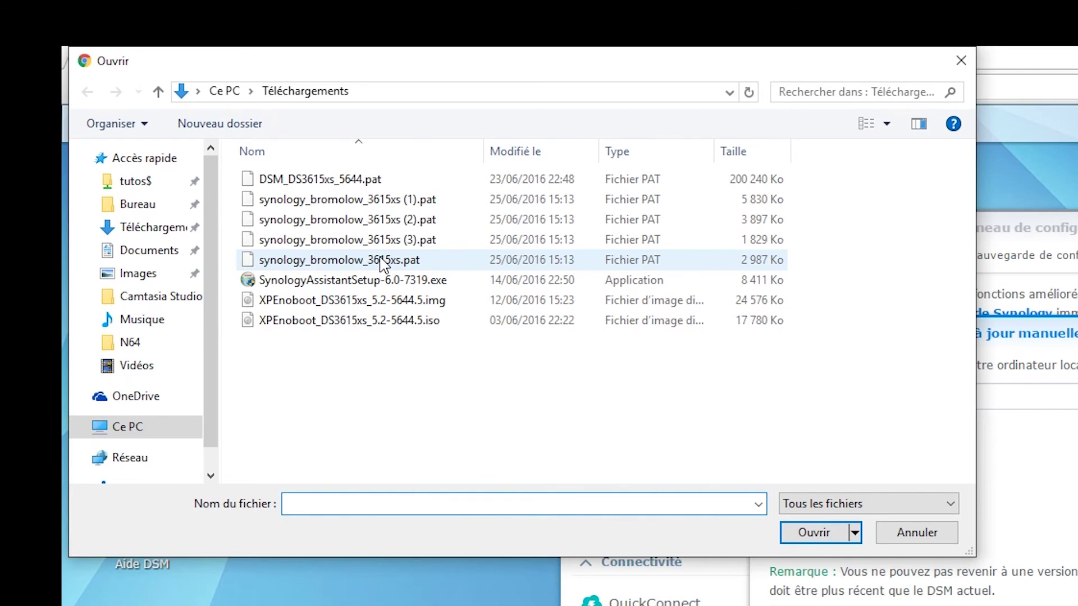
left_click(381, 260)
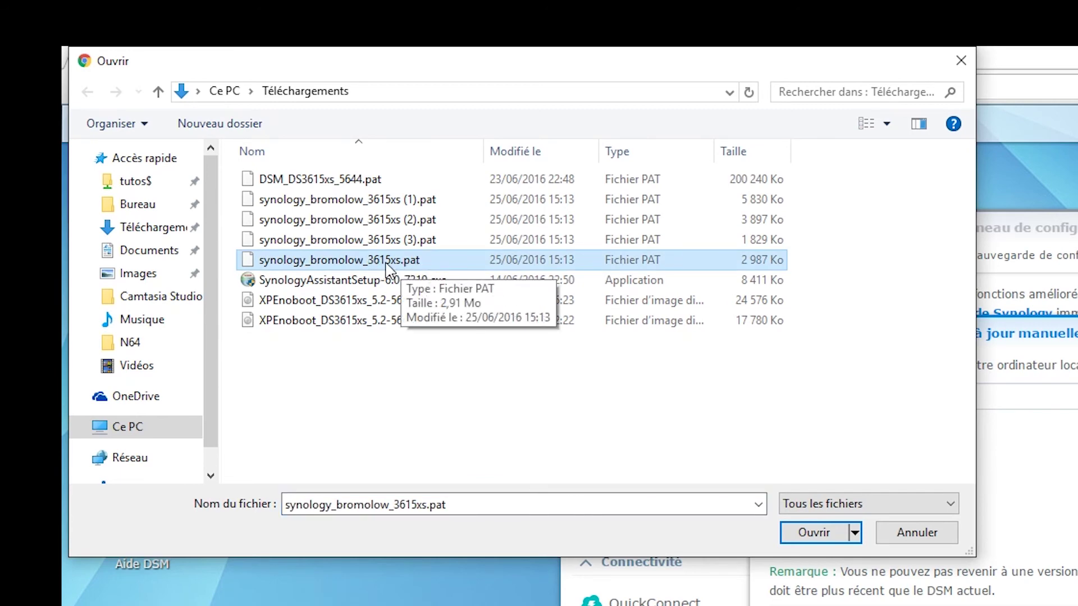
left_click(815, 533)
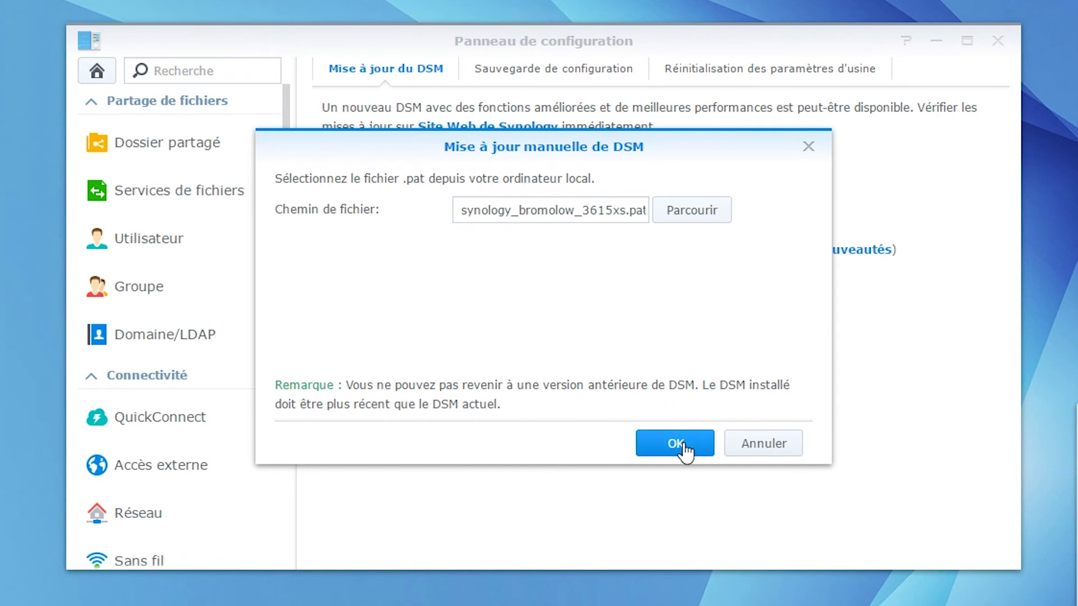
left_click(684, 448)
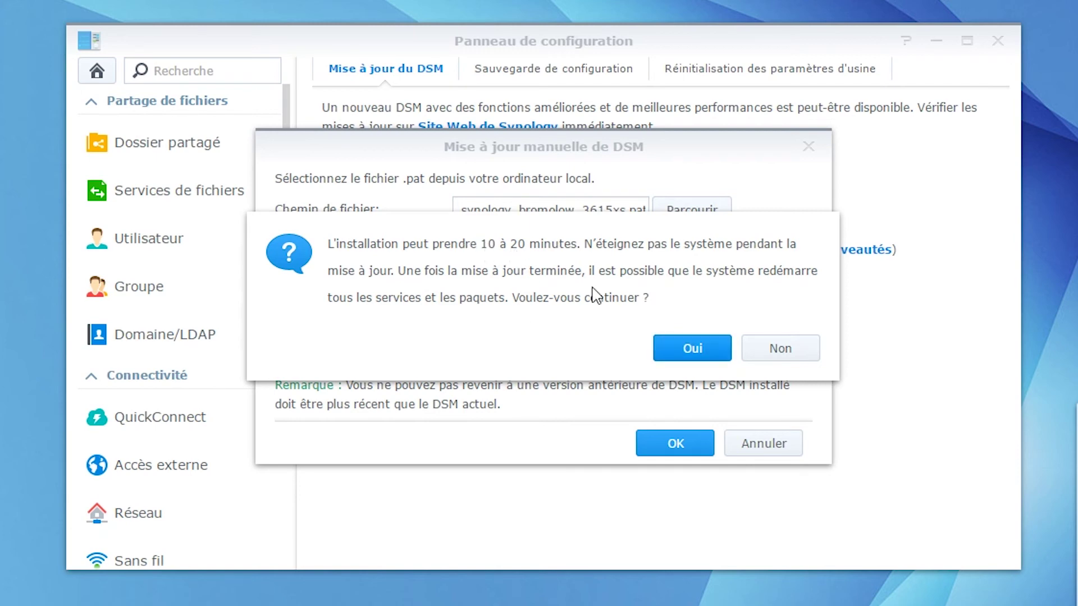
Install the update, log back in as administrator, and check Mise à jour et restauration for DSM 5.2-5644 Update 1
left_click(699, 349)
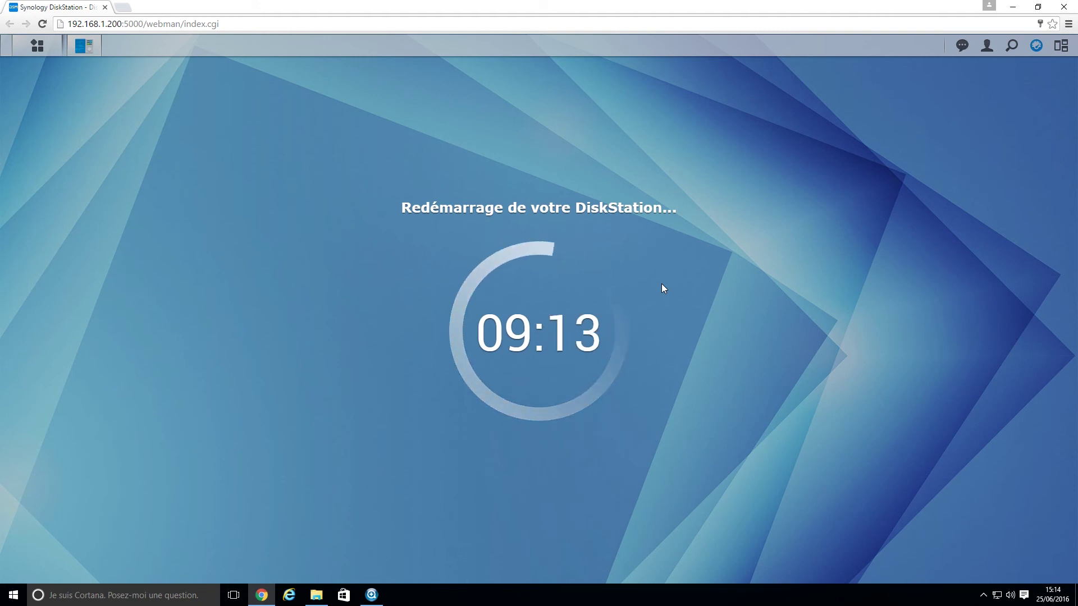
type("admin")
key("Tab")
type("admin12")
key("Return")
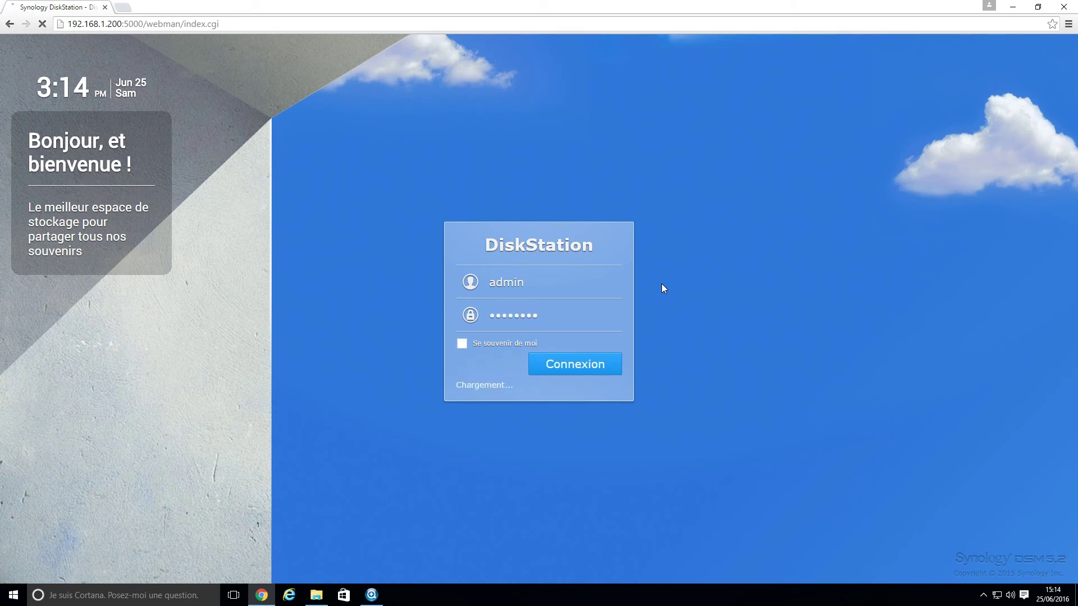
left_click(445, 448)
left_click_drag(575, 242, 634, 207)
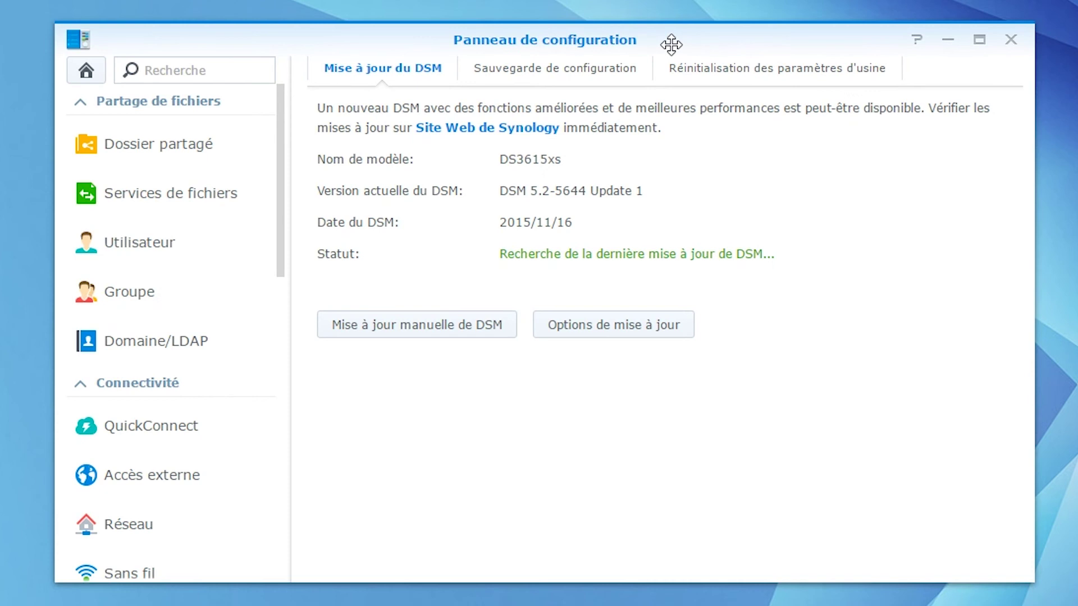